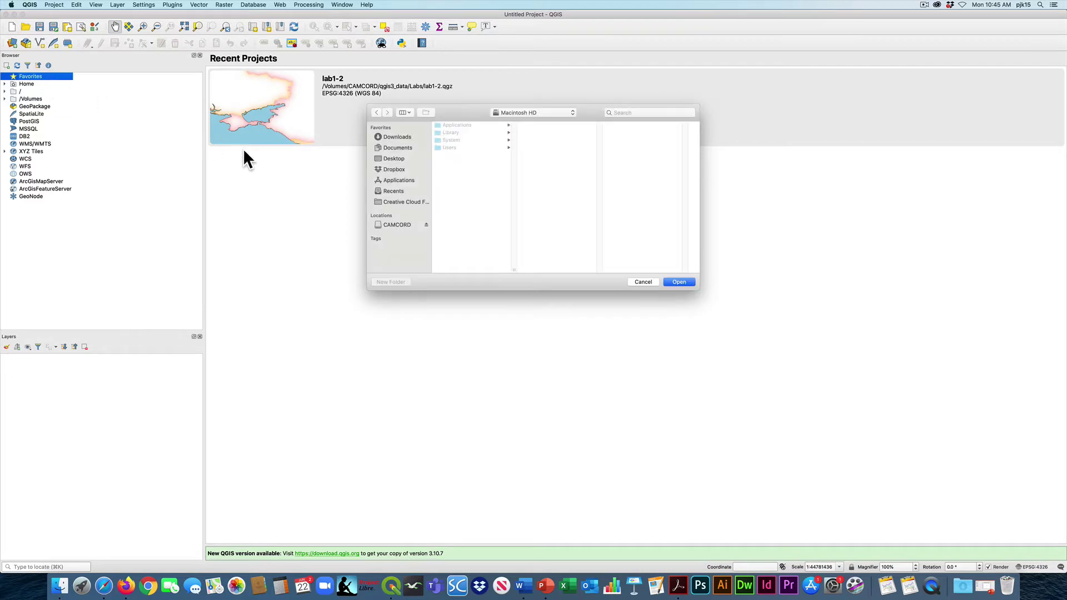
Step: Add the qgis3_data folder on the CAMCORD volume as a favorite directory
{"action": "left_click", "coordinate": [401, 220]}
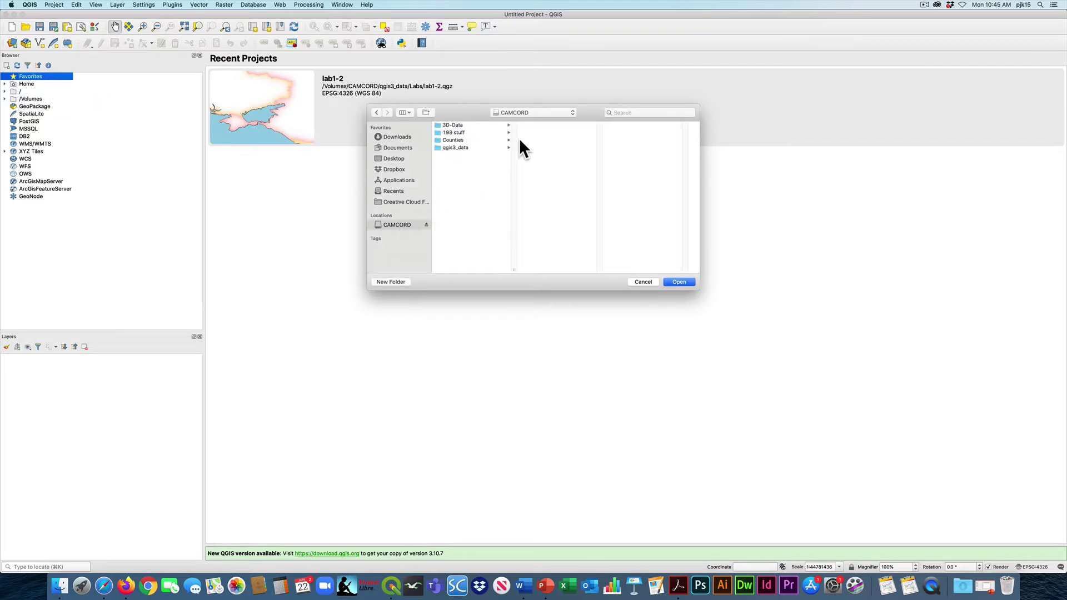
{"action": "left_click", "coordinate": [463, 146]}
{"action": "key", "text": "Return"}
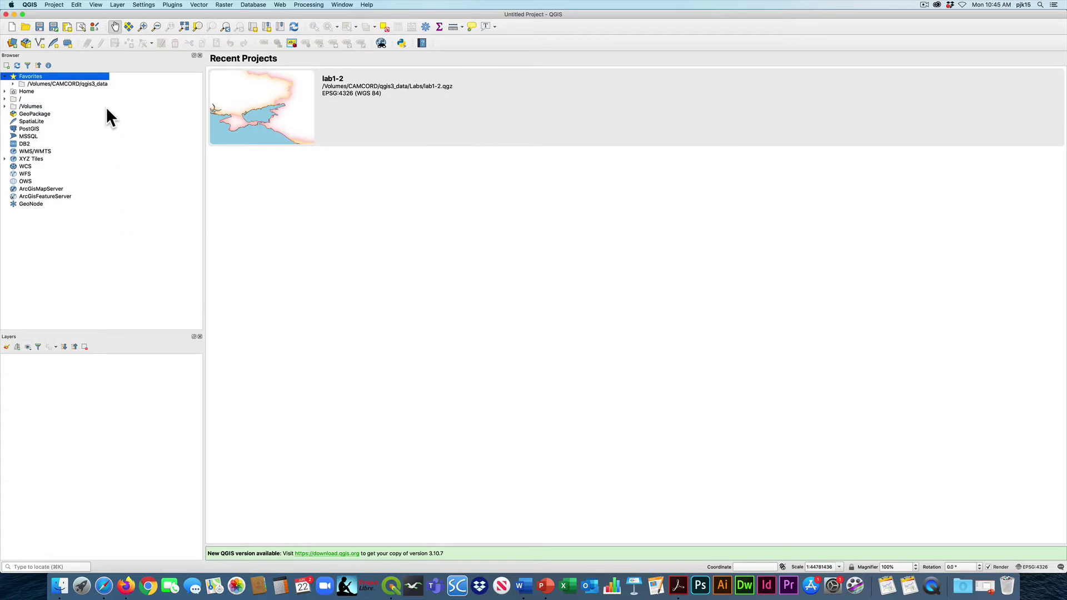
Step: Add the ne_10m_ocean layer to the project from natural_earth_vector.gpkg in the favorite folder's geodata/natural_earth_vector.gpkg/packages directory
{"action": "left_click", "coordinate": [13, 83]}
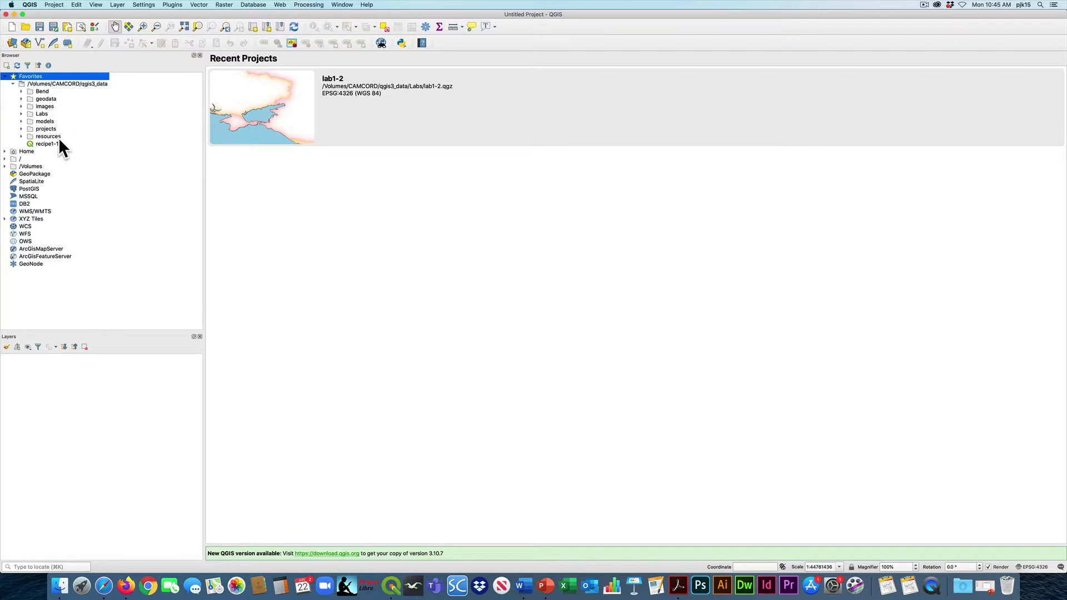
{"action": "left_click", "coordinate": [21, 98]}
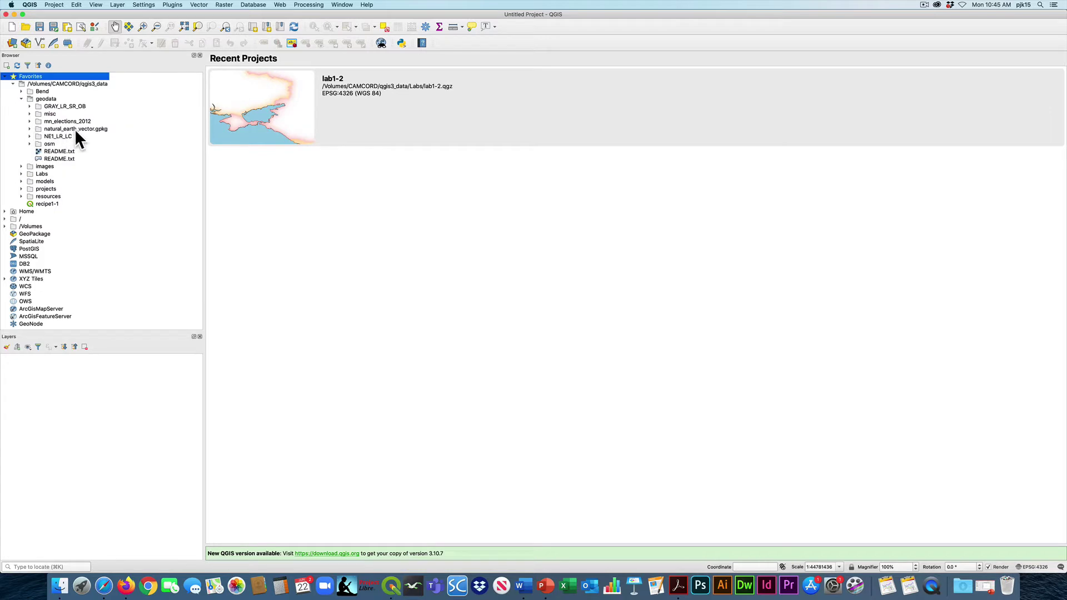
{"action": "left_click", "coordinate": [29, 129]}
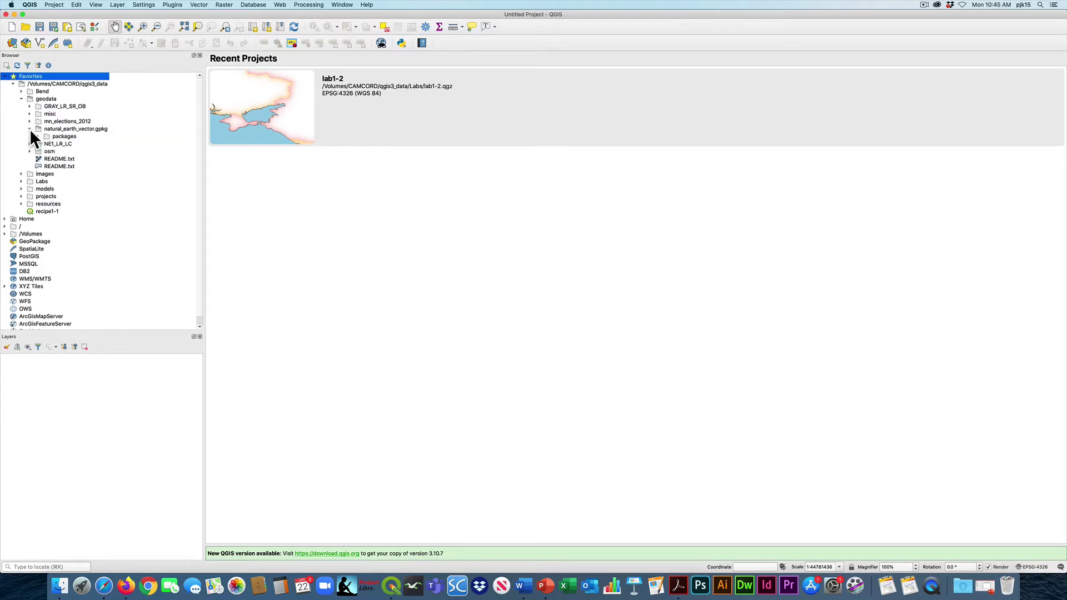
{"action": "left_click", "coordinate": [37, 137]}
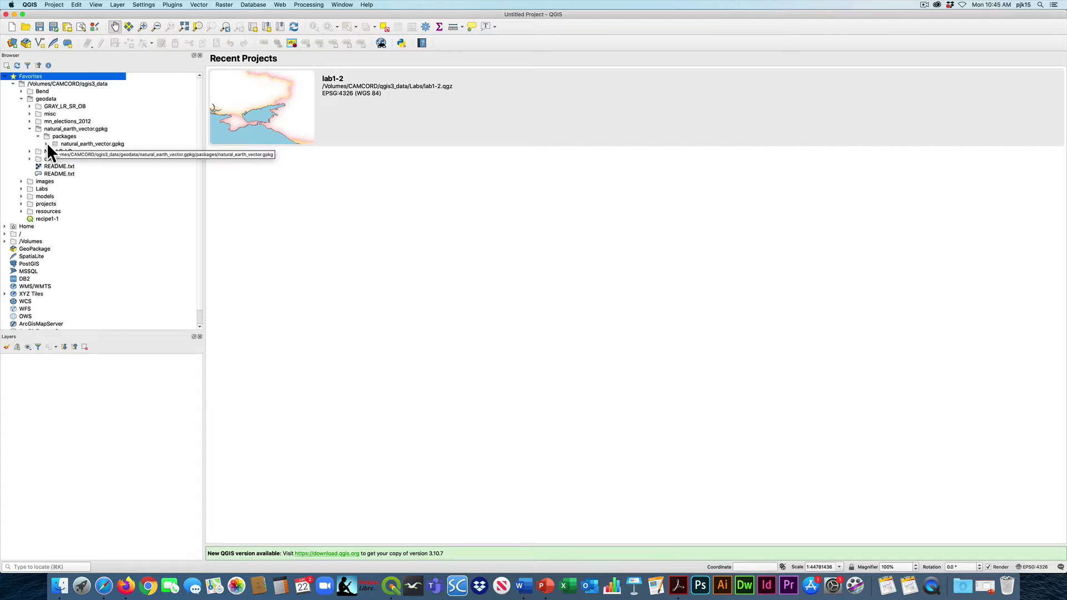
{"action": "left_click", "coordinate": [47, 144]}
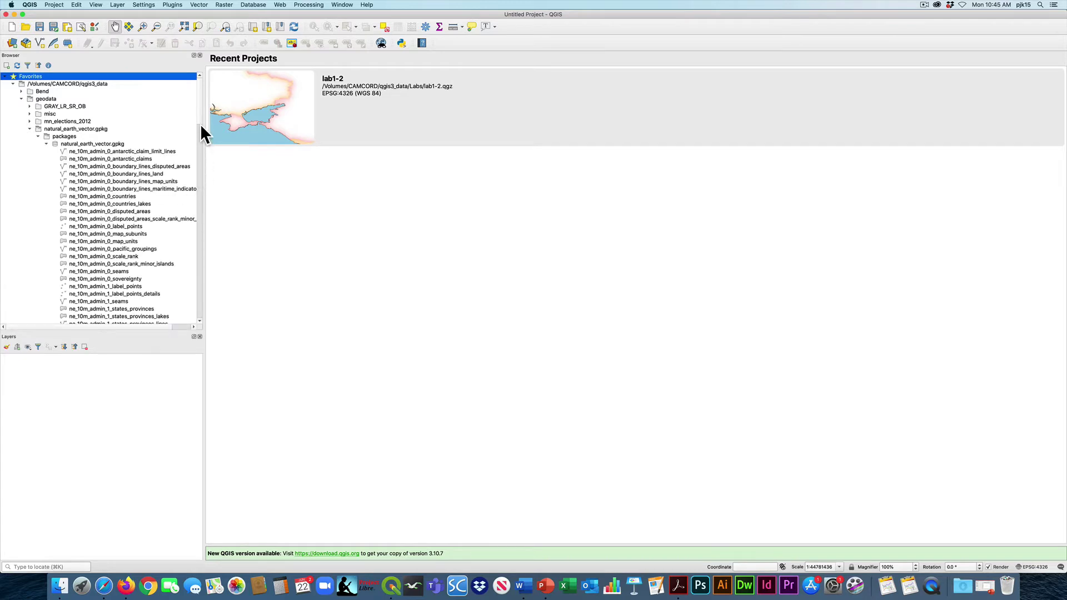
{"action": "left_click_drag", "start_coordinate": [199, 117], "coordinate": [199, 186]}
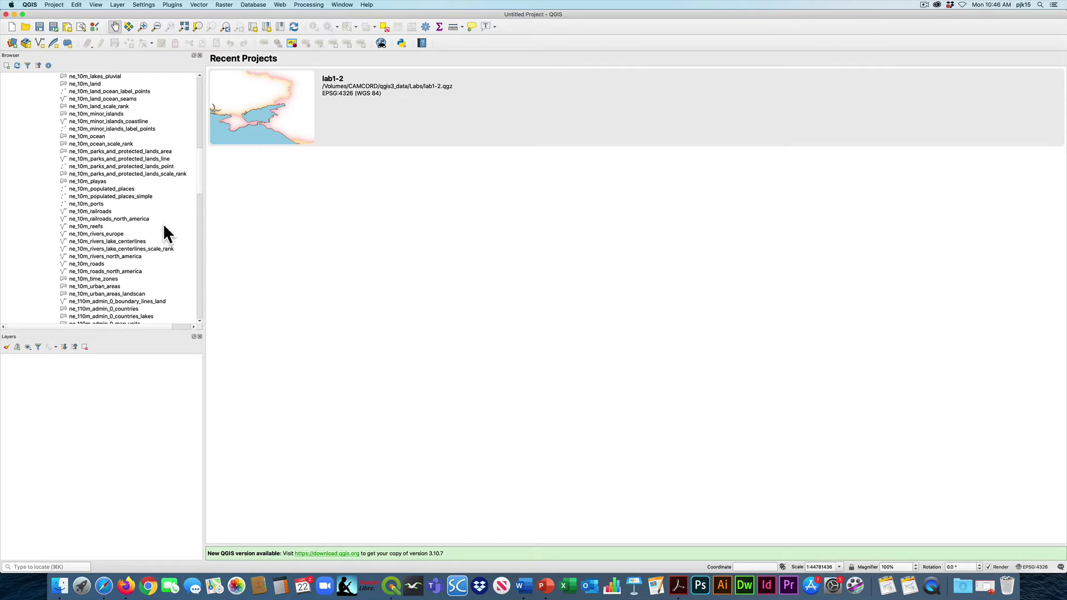
{"action": "left_click", "coordinate": [101, 136]}
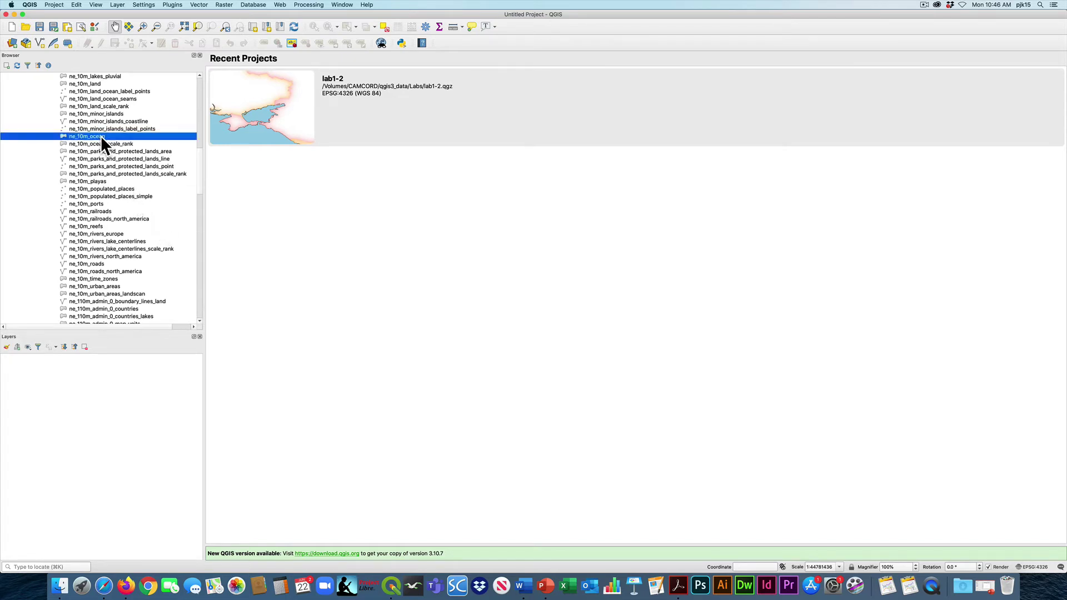
{"action": "left_click_drag", "start_coordinate": [101, 136], "coordinate": [78, 398]}
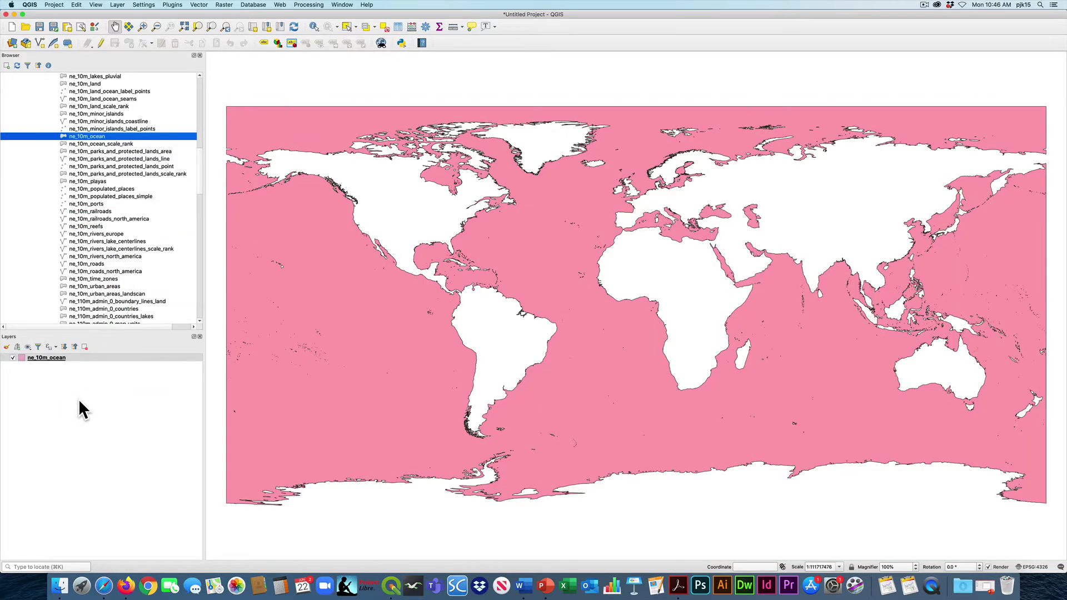
Step: Change the ocean layer's simple fill color to light cyan (#c9f1f3)
{"action": "double_click", "coordinate": [22, 356]}
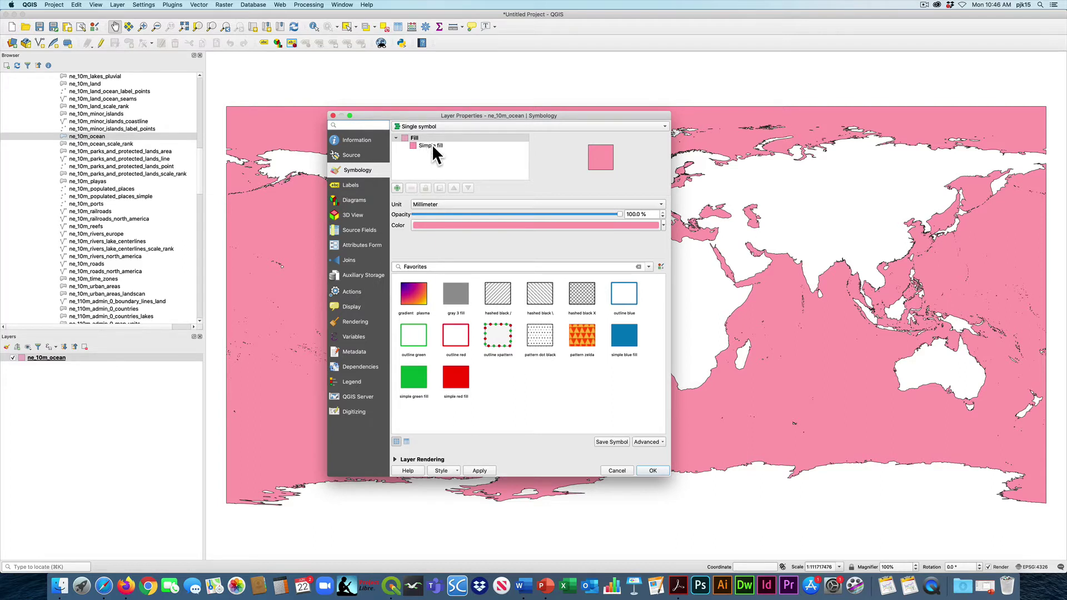
{"action": "left_click", "coordinate": [432, 145]}
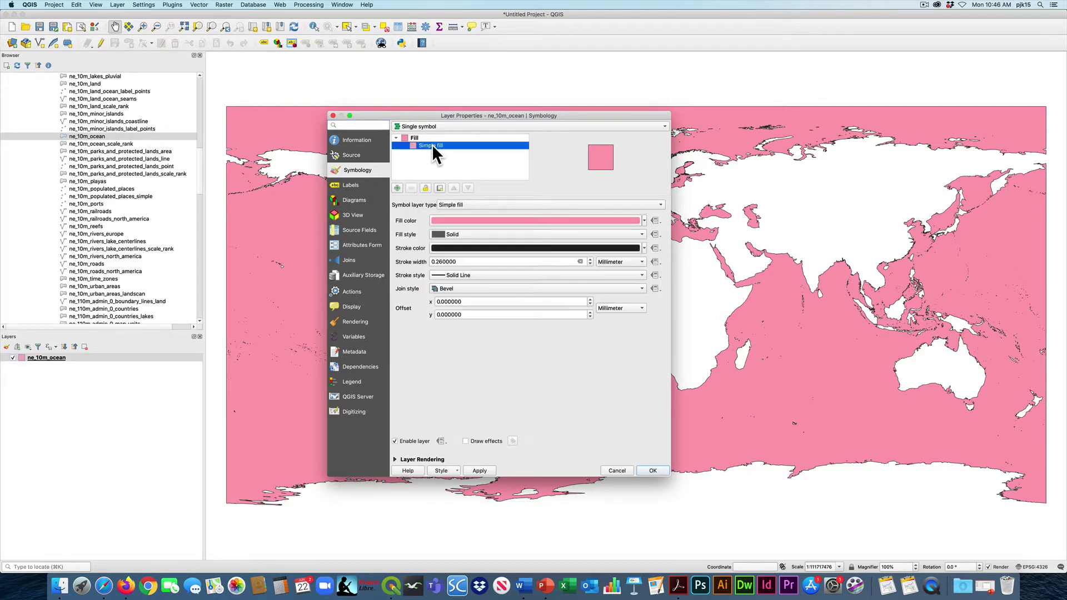
{"action": "left_click", "coordinate": [574, 220]}
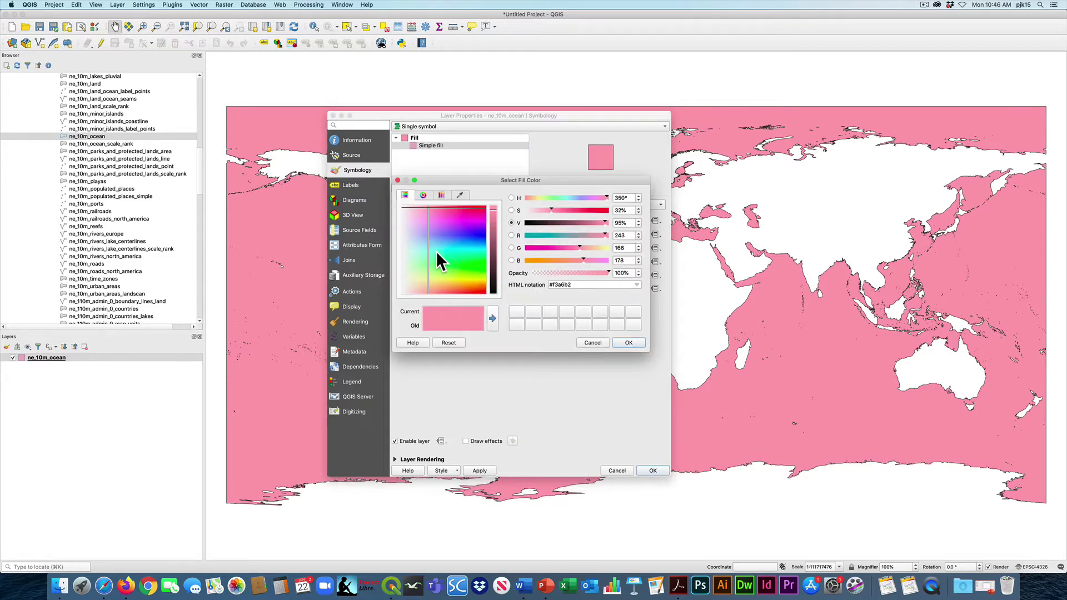
{"action": "left_click", "coordinate": [435, 248]}
{"action": "left_click", "coordinate": [417, 248]}
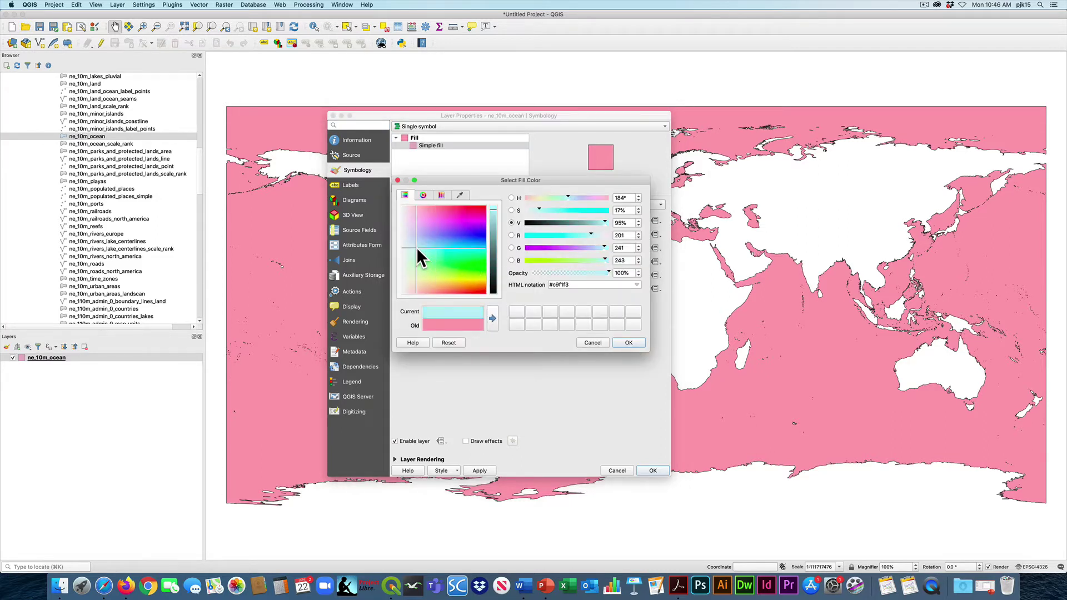
{"action": "left_click", "coordinate": [628, 342]}
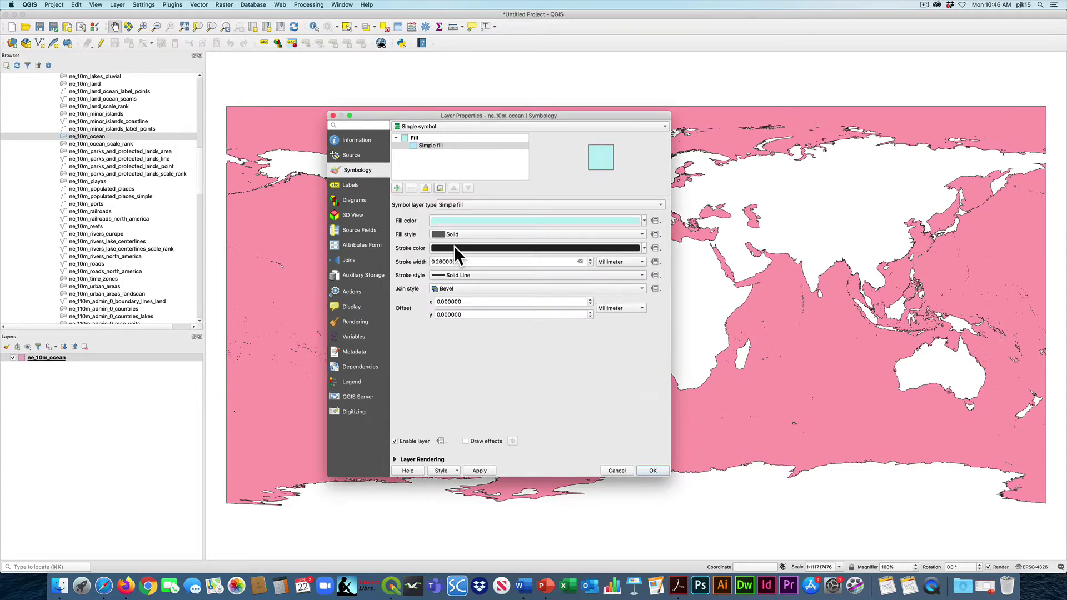
{"action": "left_click", "coordinate": [653, 471]}
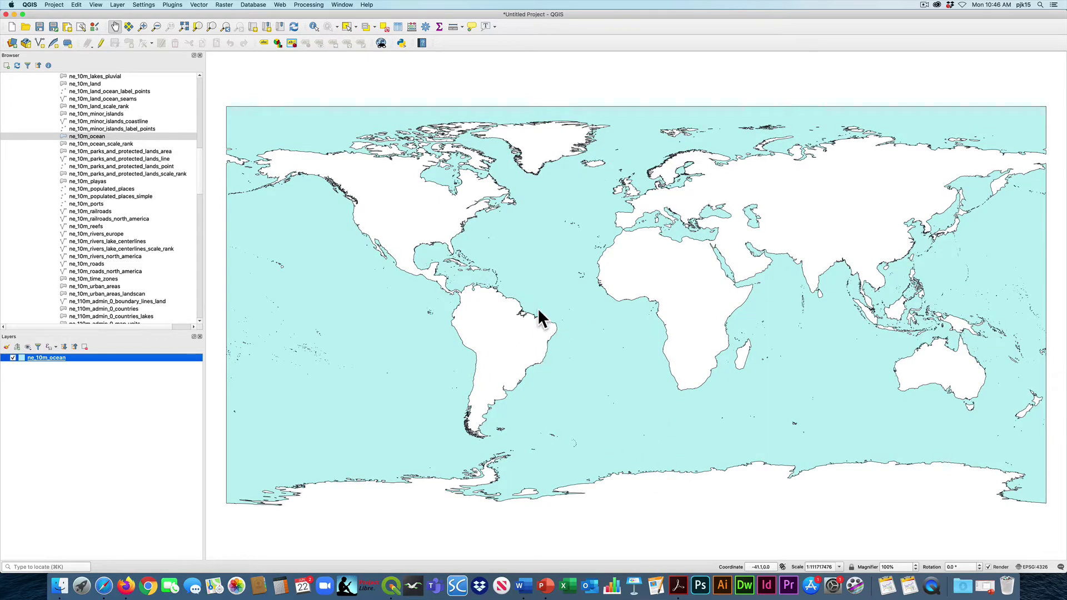
Step: Give the ocean layer's simple fill a transparent stroke
{"action": "right_click", "coordinate": [61, 357]}
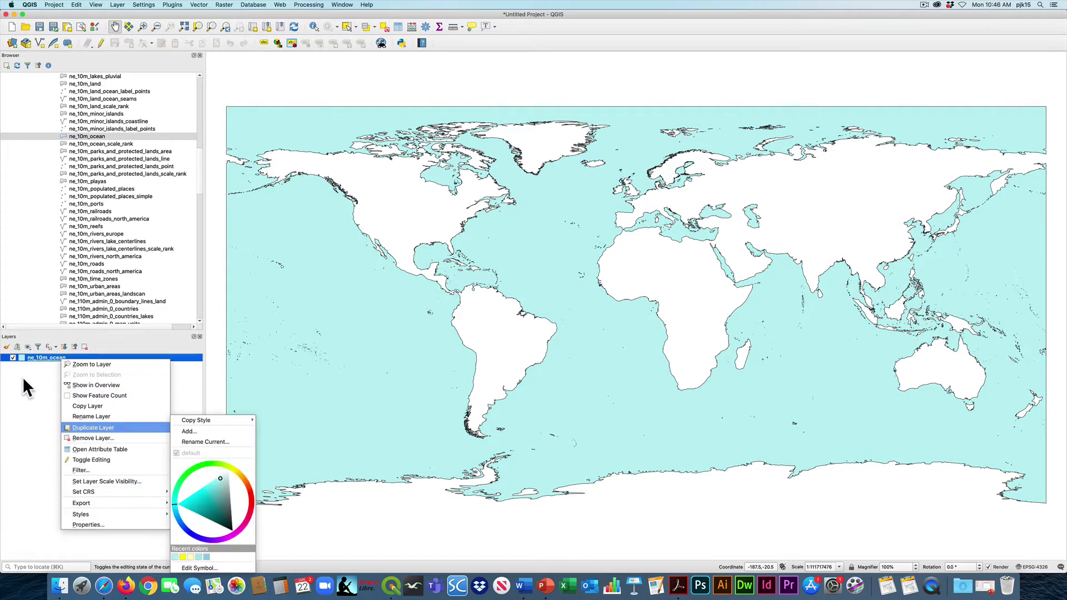
{"action": "left_click", "coordinate": [22, 360]}
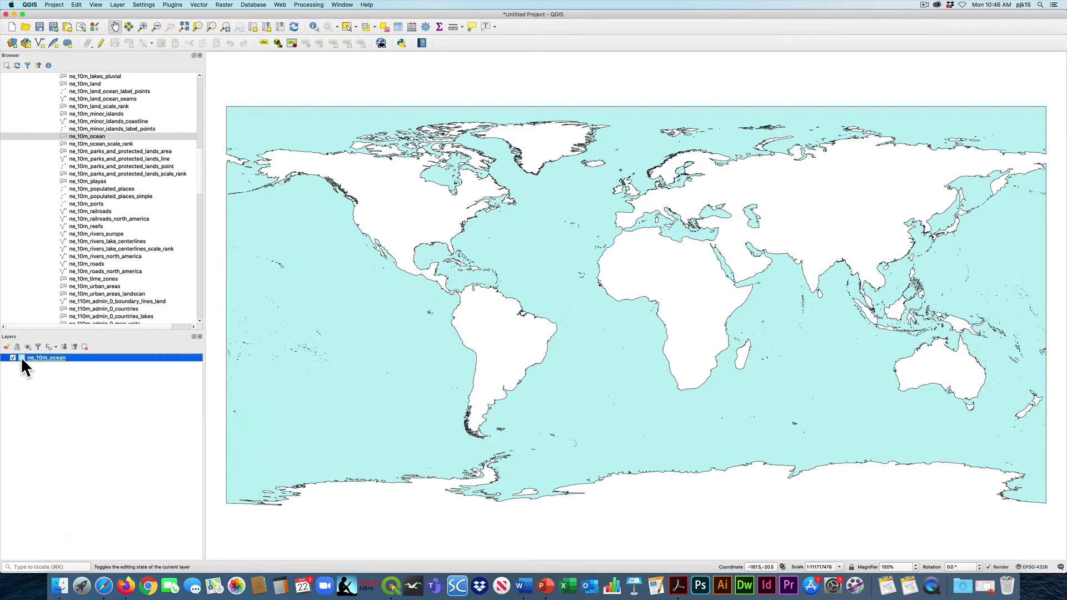
{"action": "double_click", "coordinate": [21, 358]}
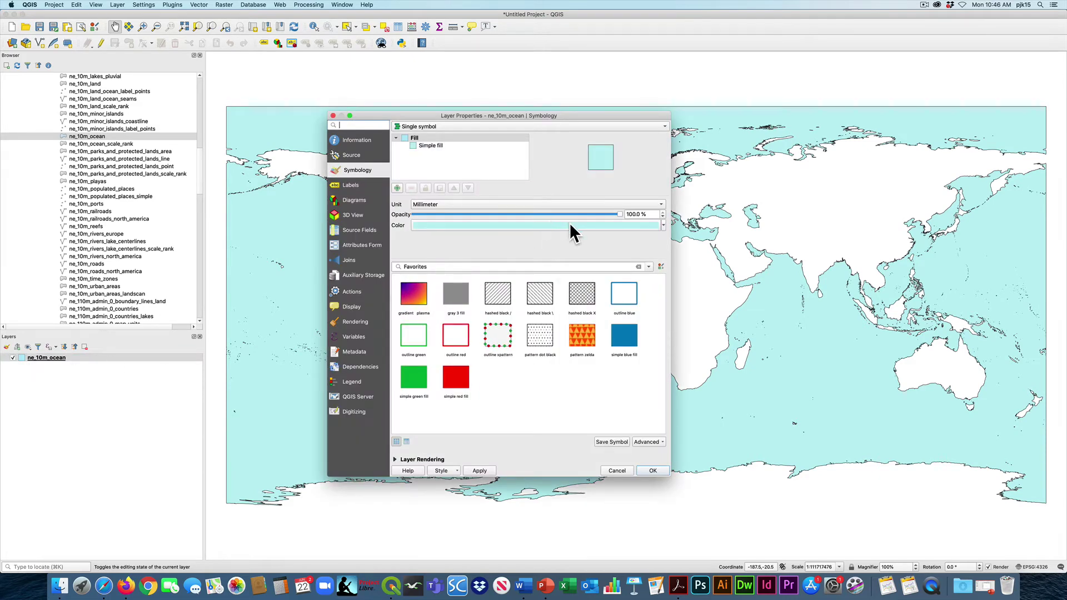
{"action": "left_click", "coordinate": [429, 144]}
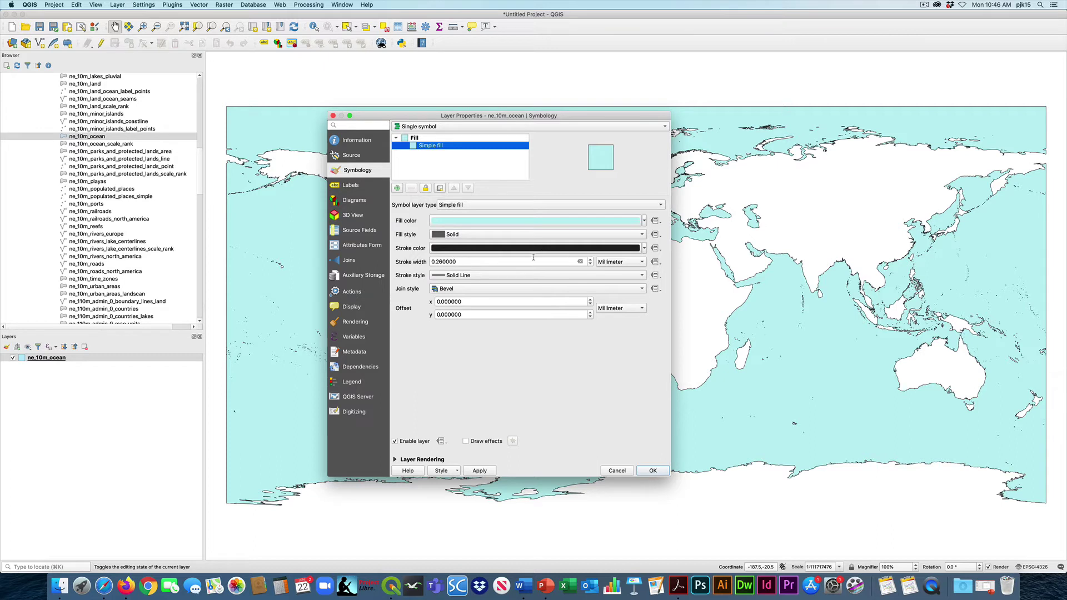
{"action": "left_click", "coordinate": [644, 248]}
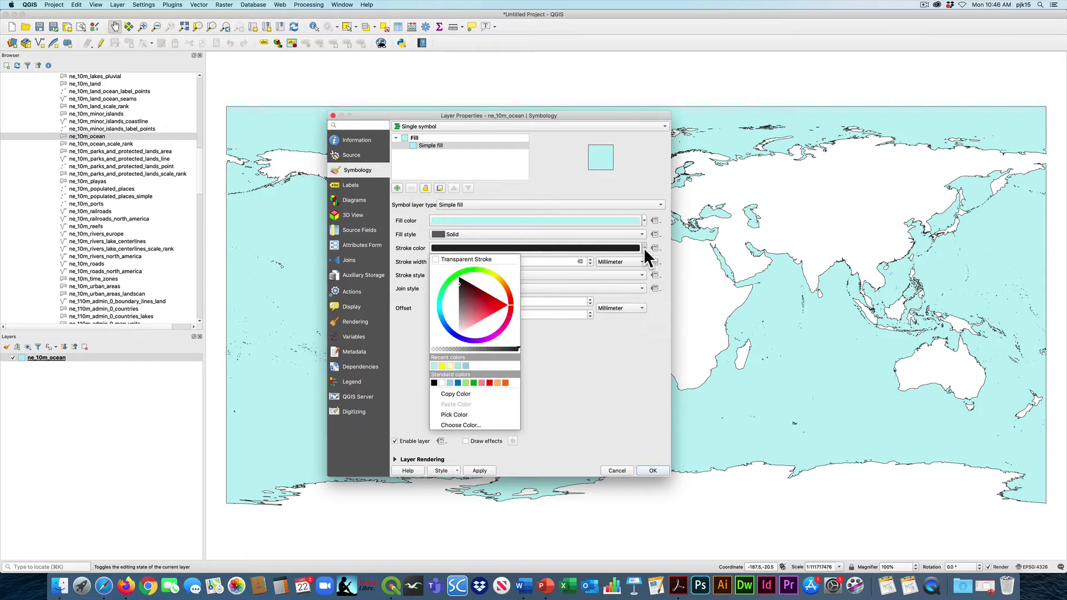
{"action": "left_click", "coordinate": [434, 259]}
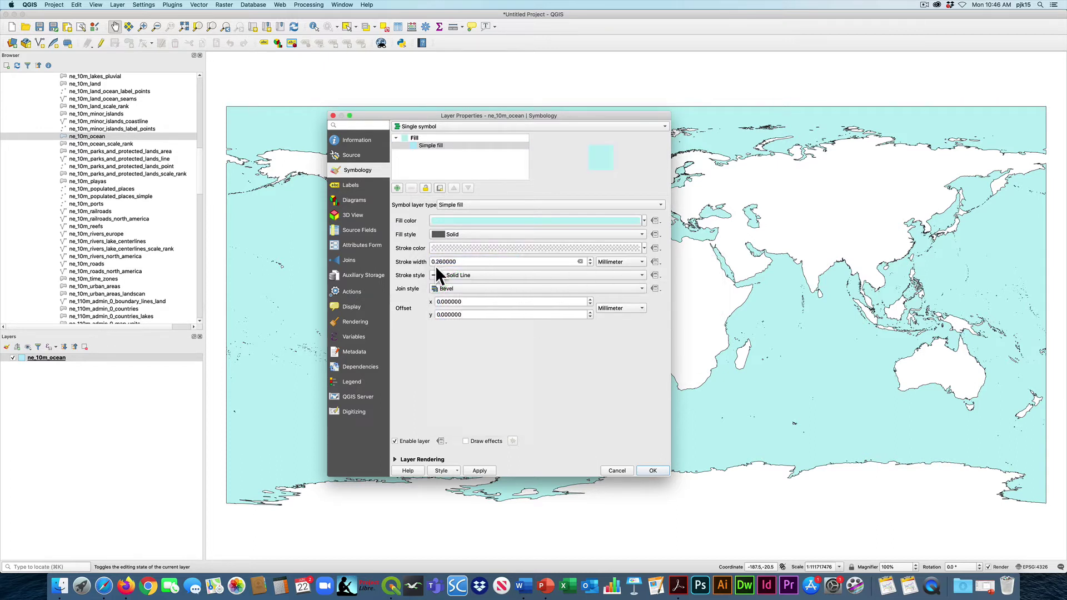
{"action": "left_click", "coordinate": [658, 469]}
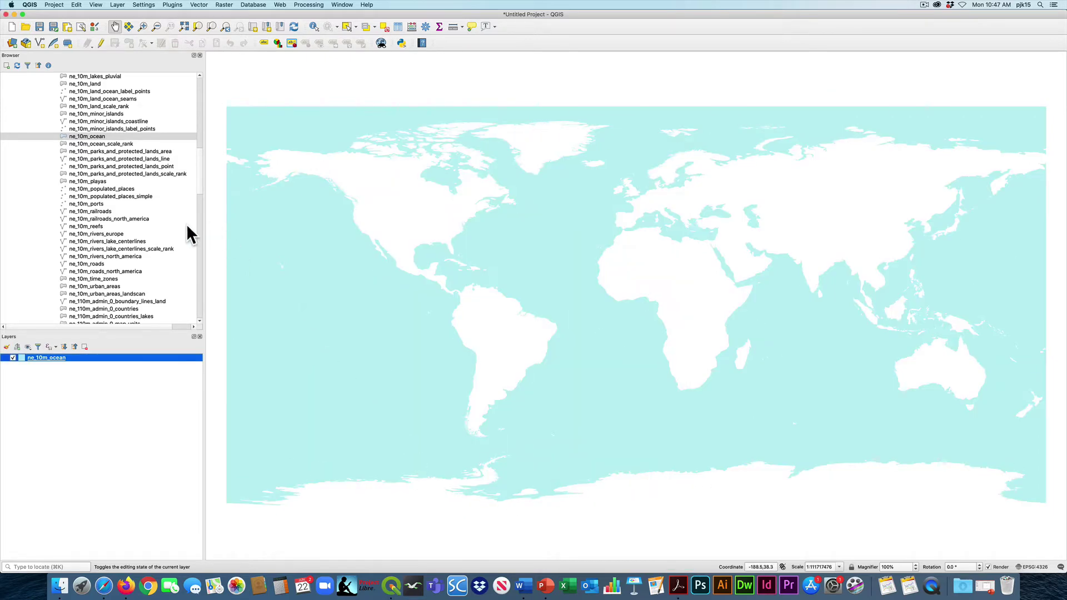
Step: Add the ne_10m_admin_0_countries_lakes layer from the GeoPackage above the ocean layer
{"action": "left_click_drag", "start_coordinate": [199, 181], "coordinate": [197, 127]}
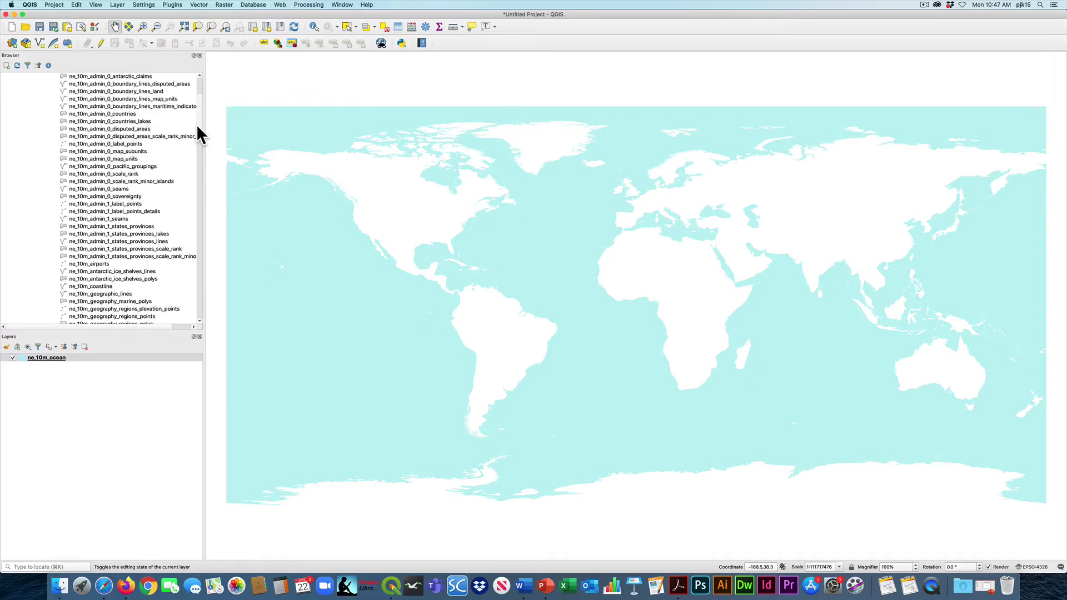
{"action": "left_click", "coordinate": [145, 121]}
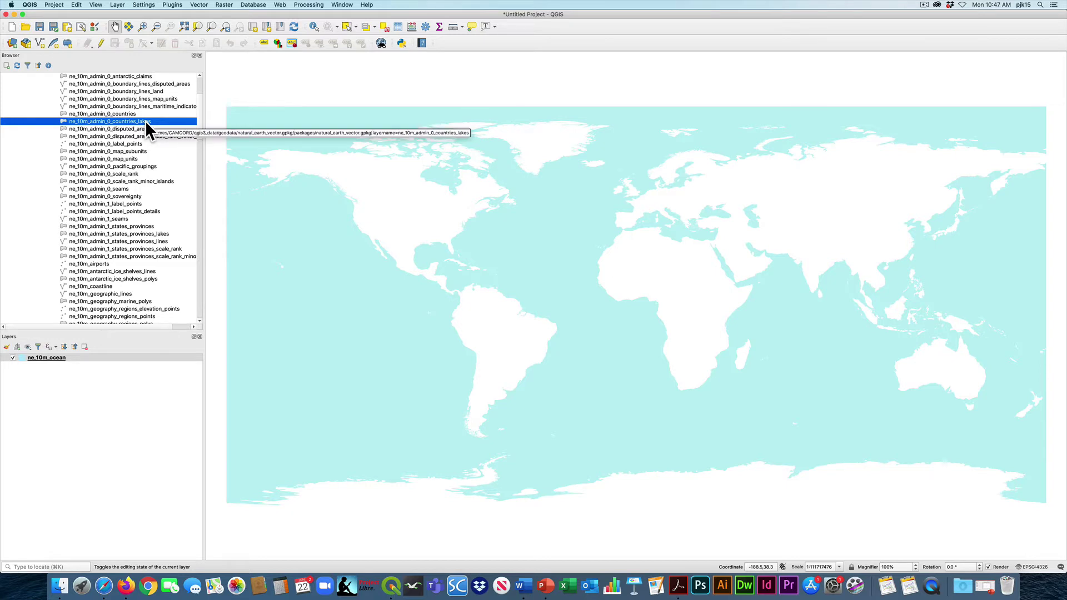
{"action": "left_click_drag", "start_coordinate": [145, 120], "coordinate": [119, 371]}
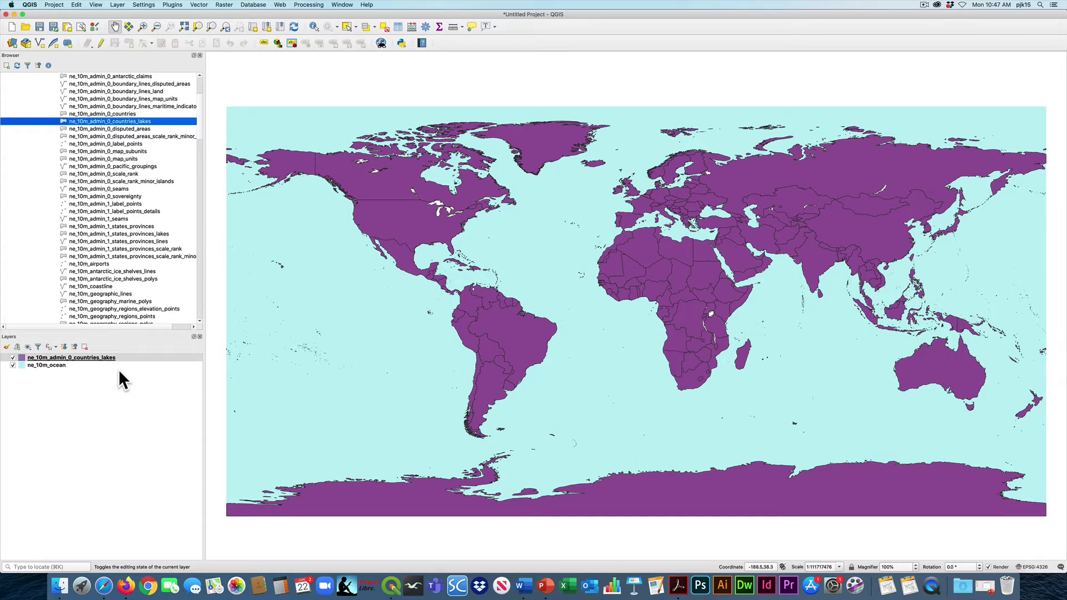
Step: Open the countries layer's properties and switch its symbology from a single symbol to Categorized
{"action": "left_click", "coordinate": [77, 358]}
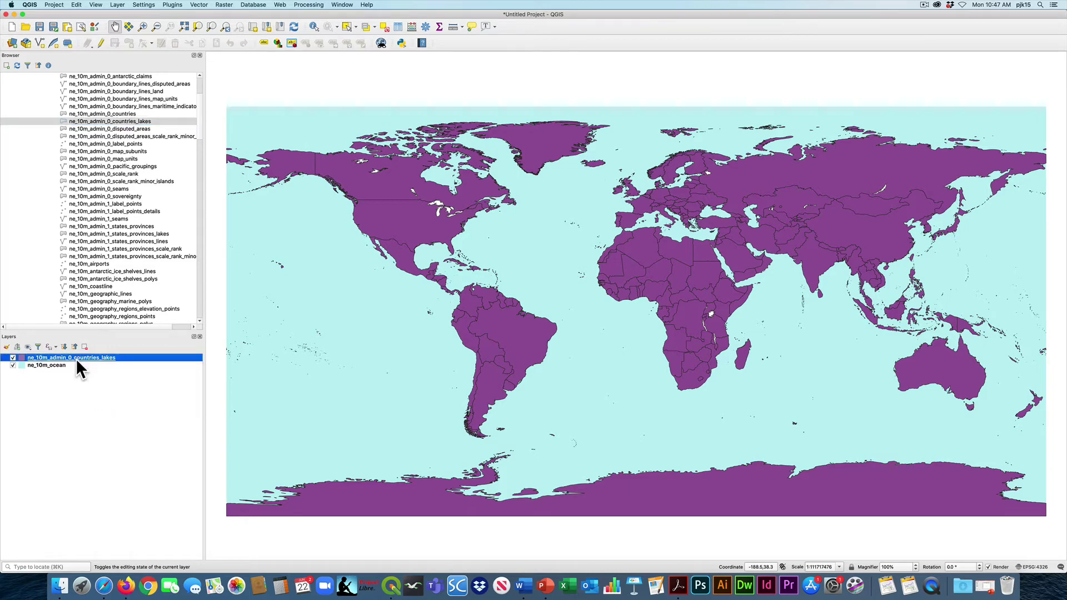
{"action": "right_click", "coordinate": [77, 367]}
{"action": "left_click", "coordinate": [101, 524]}
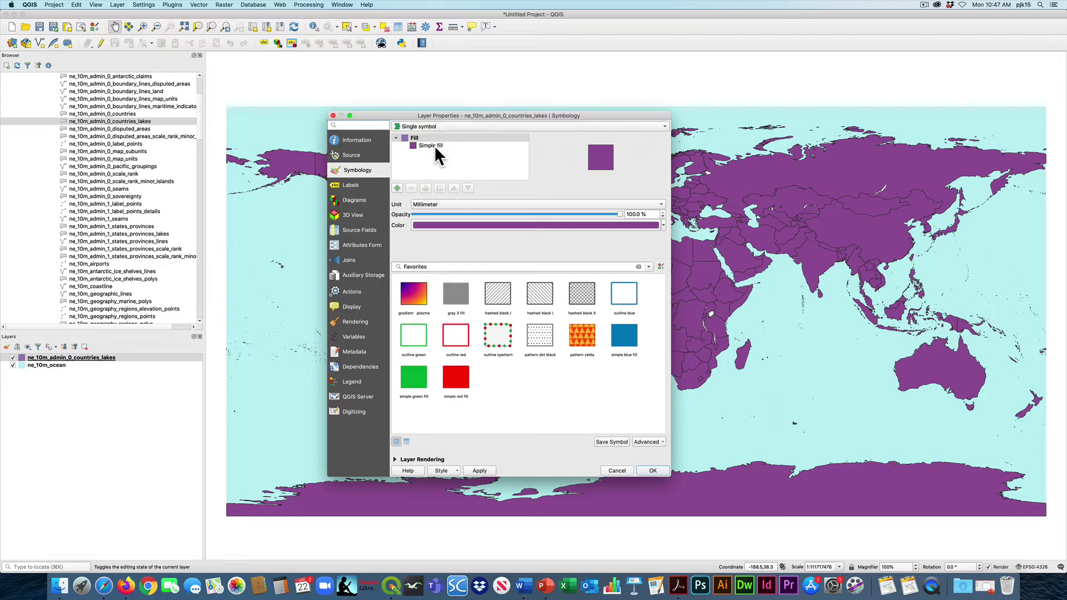
{"action": "left_click", "coordinate": [664, 125]}
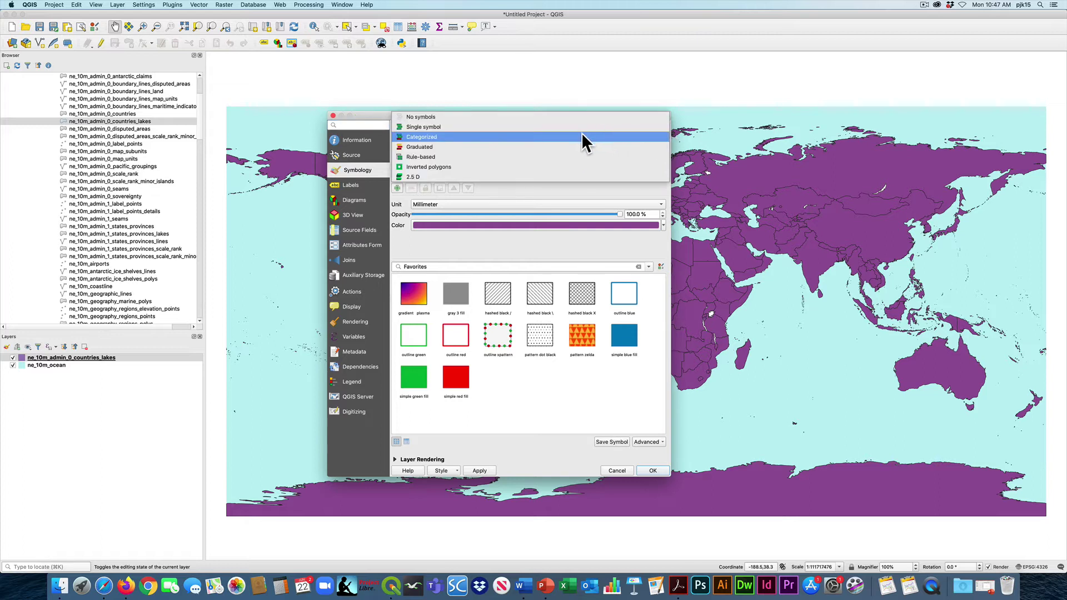
{"action": "left_click", "coordinate": [531, 137]}
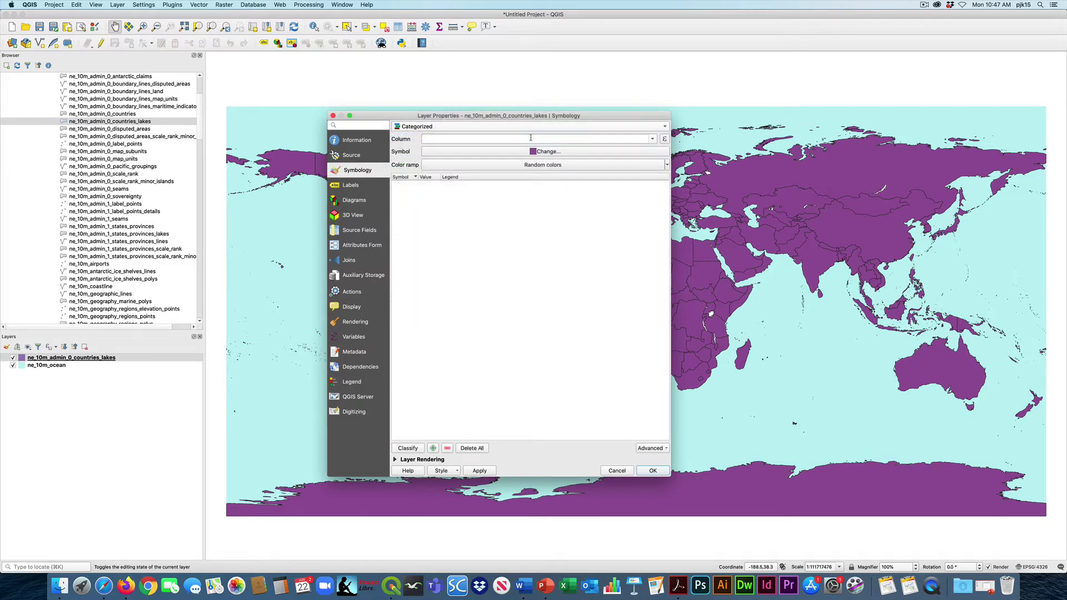
Step: Classify the countries by the MAPCOLOR7 column with random colors and apply the styling to the map
{"action": "left_click", "coordinate": [652, 138]}
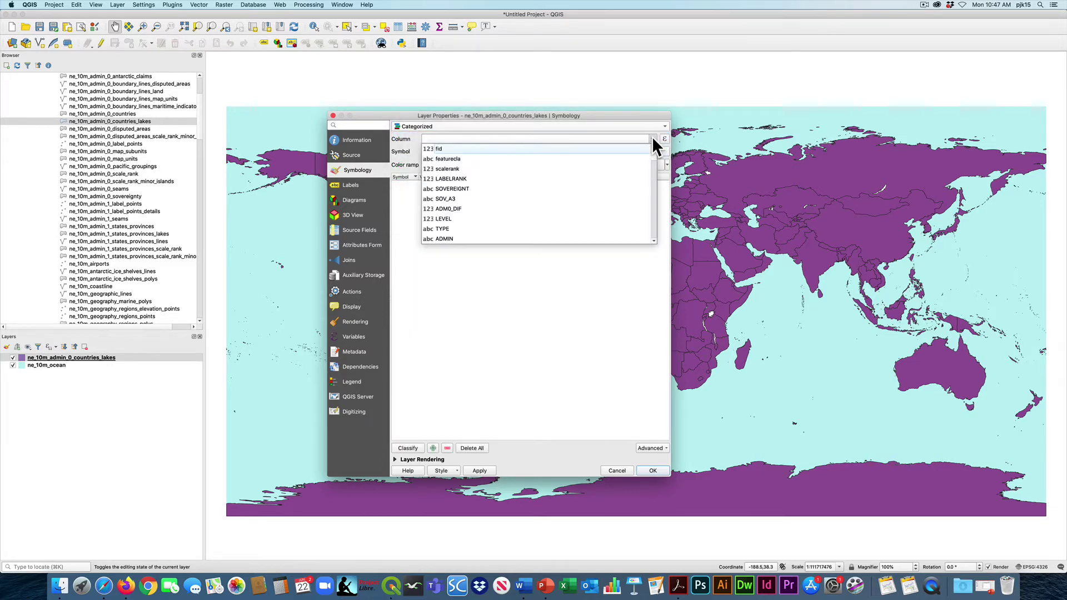
{"action": "left_click_drag", "start_coordinate": [653, 154], "coordinate": [652, 177]}
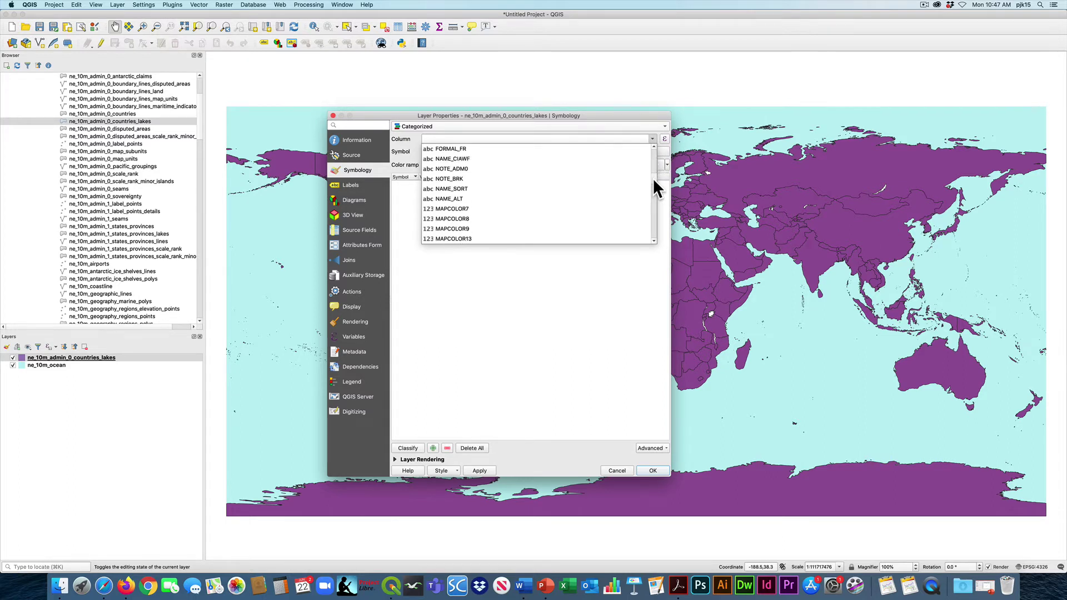
{"action": "left_click", "coordinate": [477, 208]}
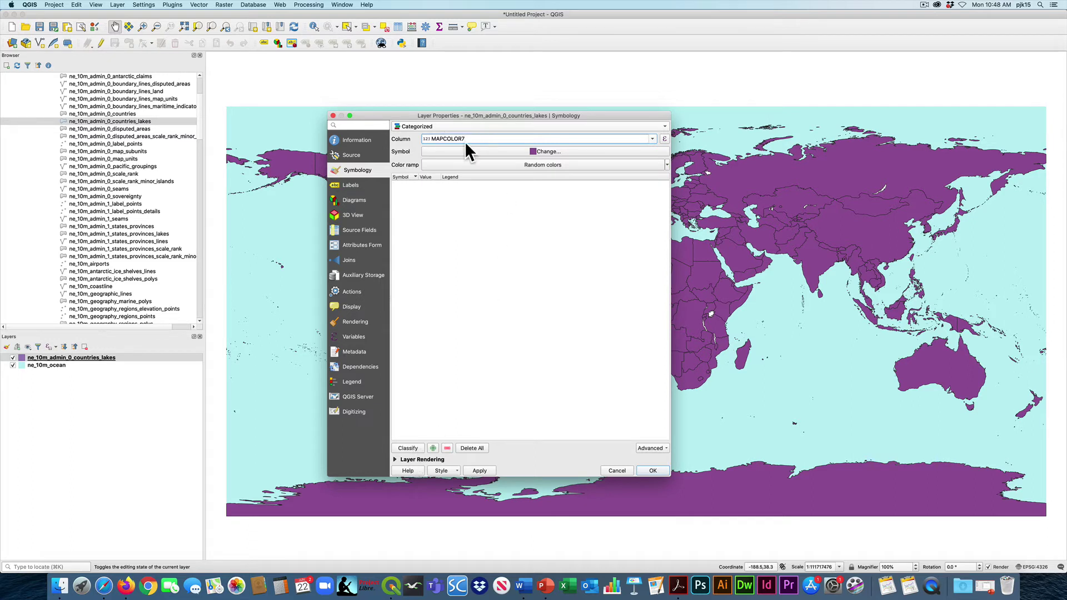
{"action": "left_click", "coordinate": [412, 446]}
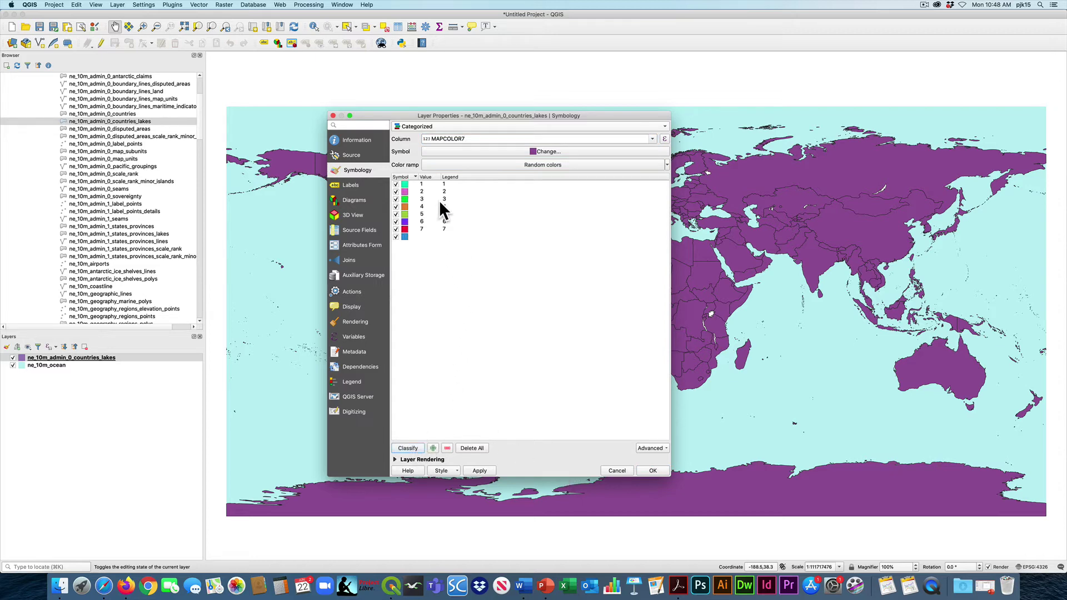
{"action": "left_click", "coordinate": [485, 470]}
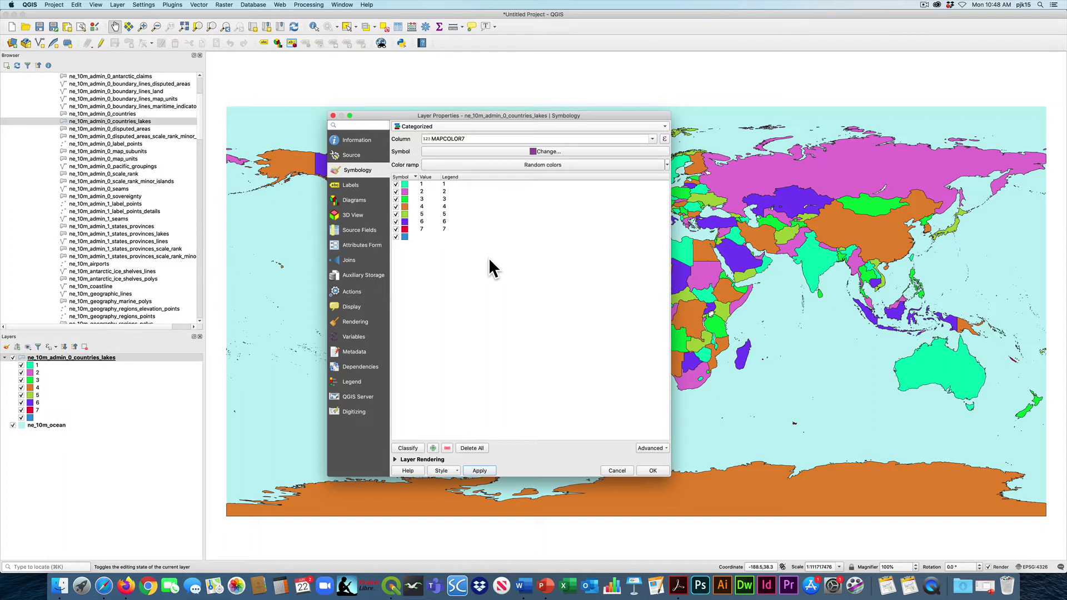
Step: Load the style file shapeburst_countries_style.qml from the resources folder onto the countries layer, apply it, and close the layer properties
{"action": "left_click", "coordinate": [456, 472]}
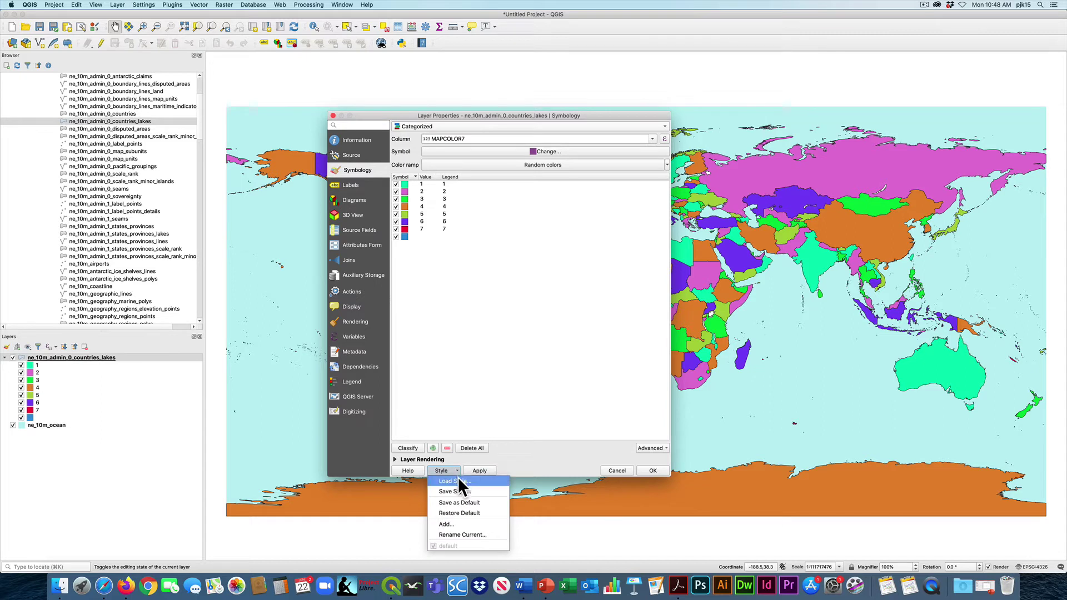
{"action": "left_click", "coordinate": [460, 481]}
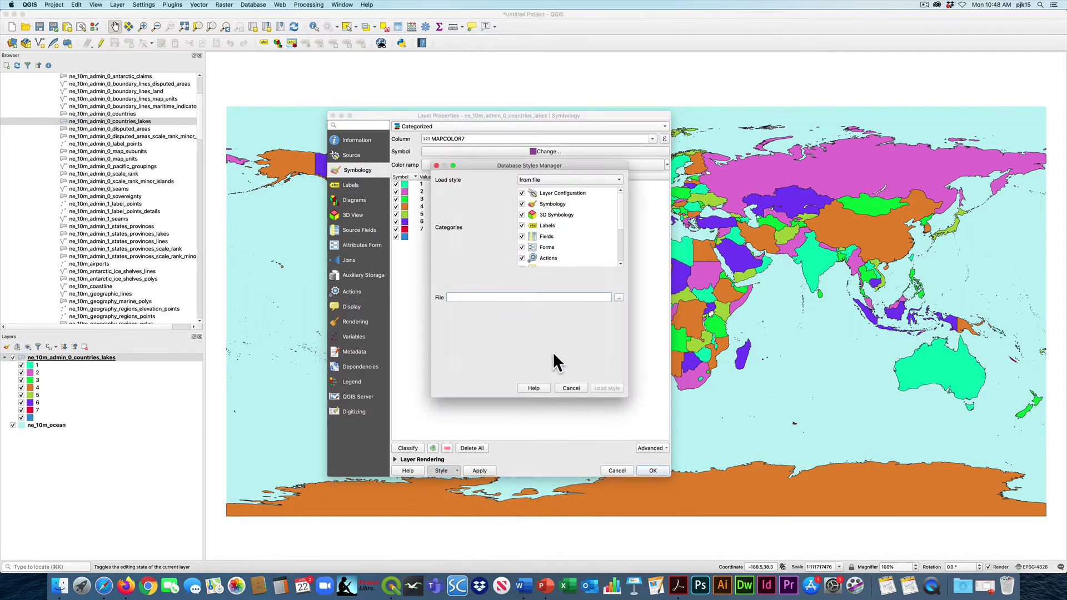
{"action": "left_click", "coordinate": [619, 298]}
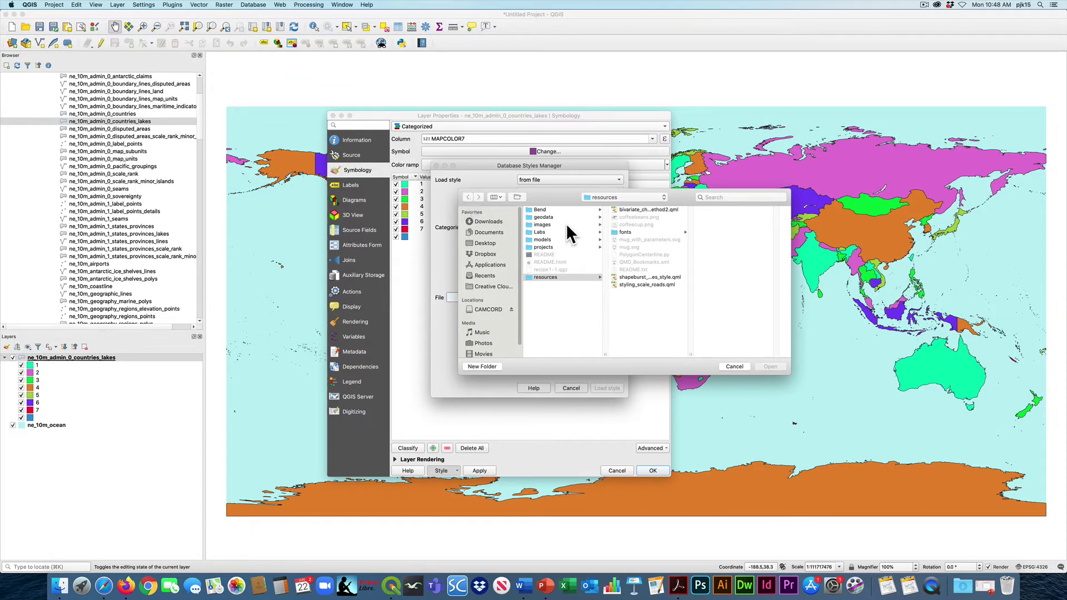
{"action": "left_click", "coordinate": [551, 216]}
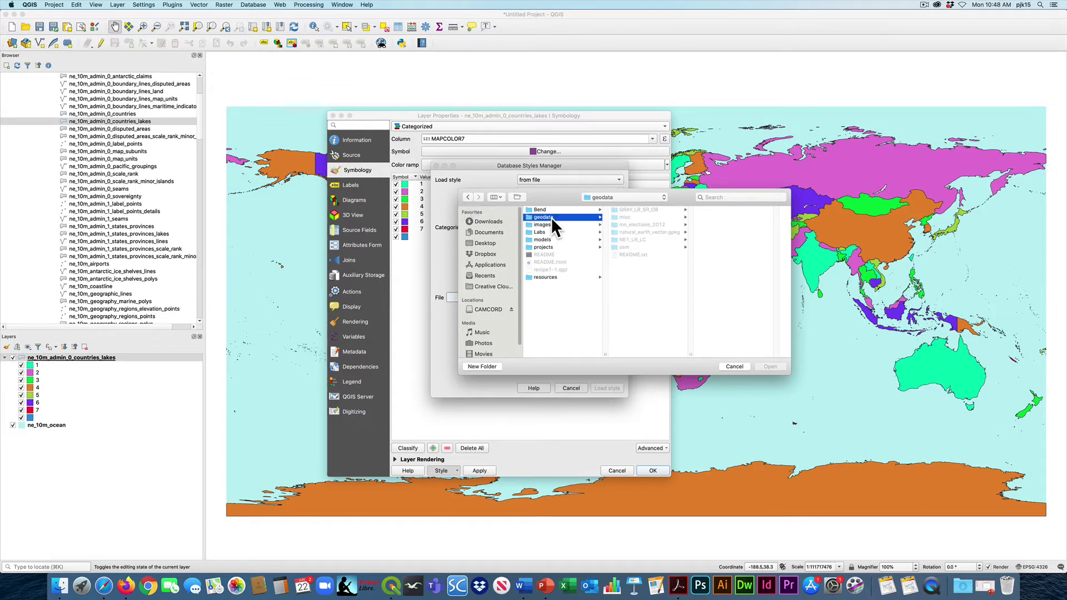
{"action": "left_click", "coordinate": [549, 277]}
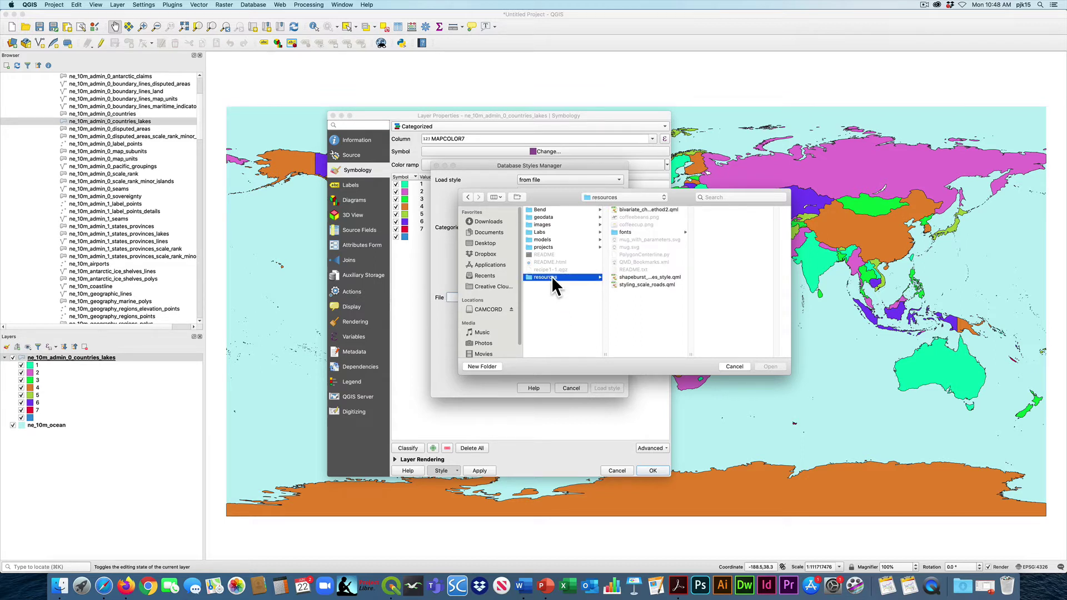
{"action": "left_click", "coordinate": [627, 277]}
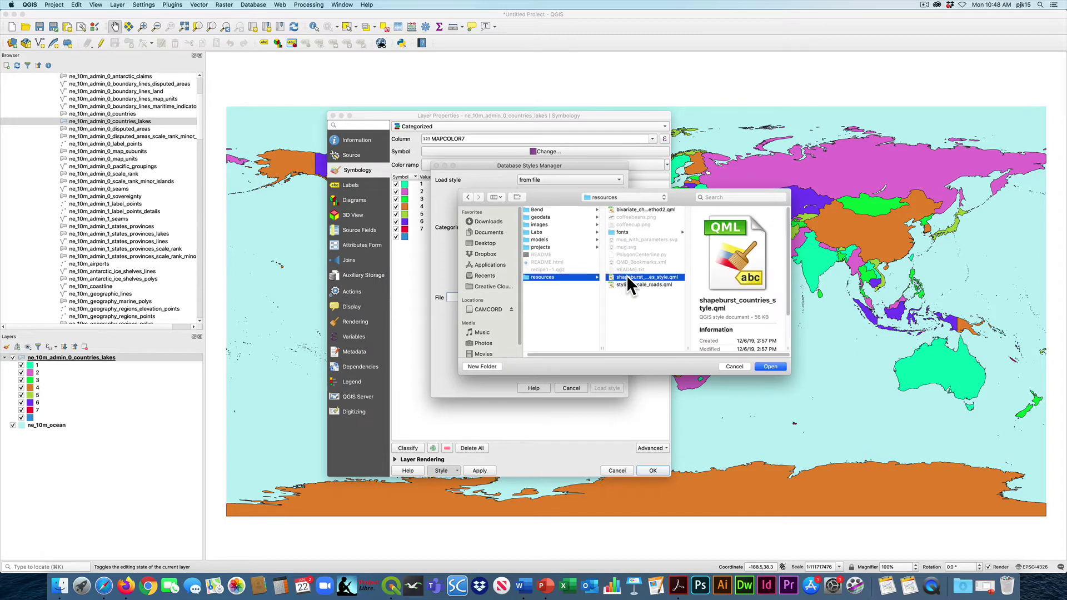
{"action": "left_click", "coordinate": [770, 368]}
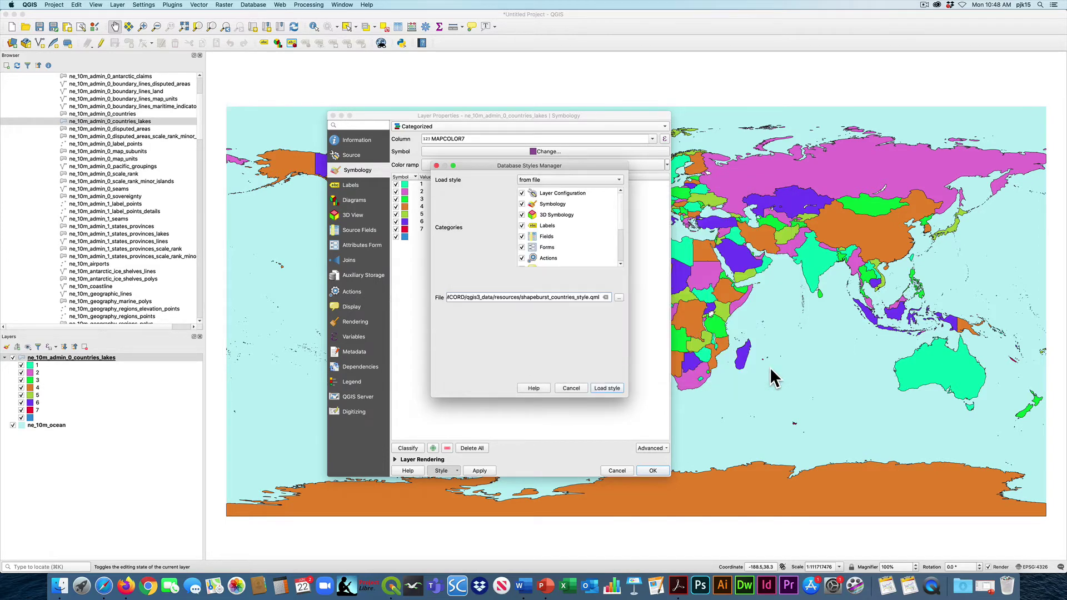
{"action": "left_click", "coordinate": [606, 389]}
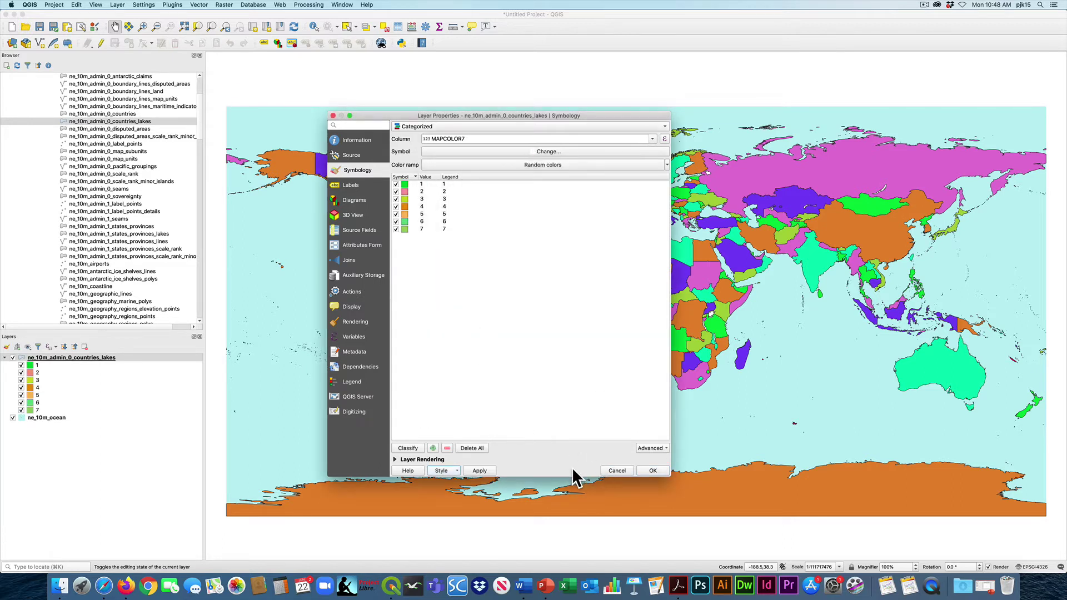
{"action": "left_click", "coordinate": [480, 471]}
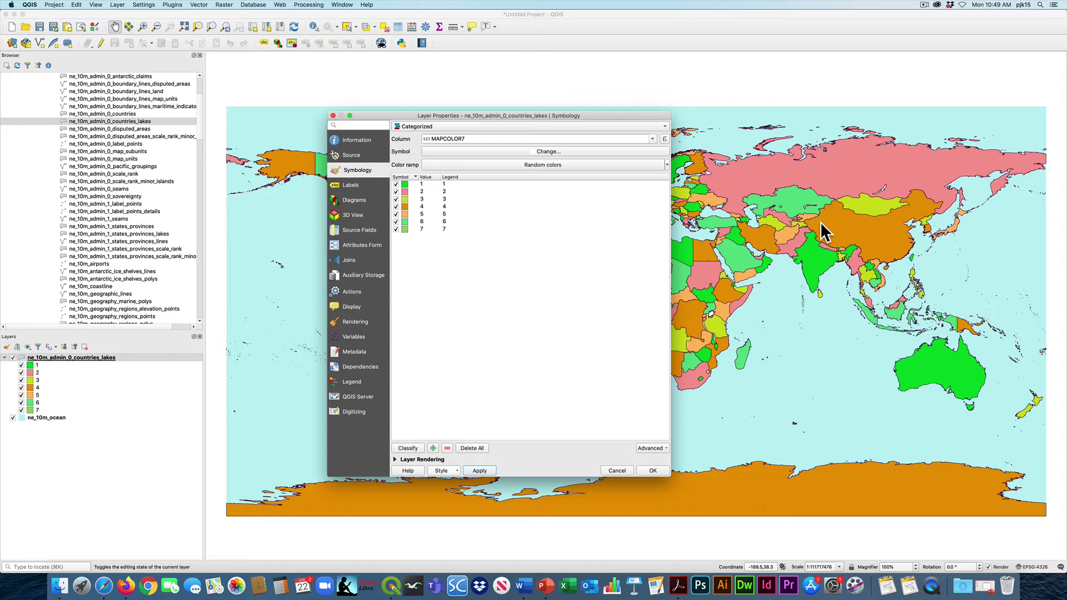
{"action": "left_click", "coordinate": [333, 115]}
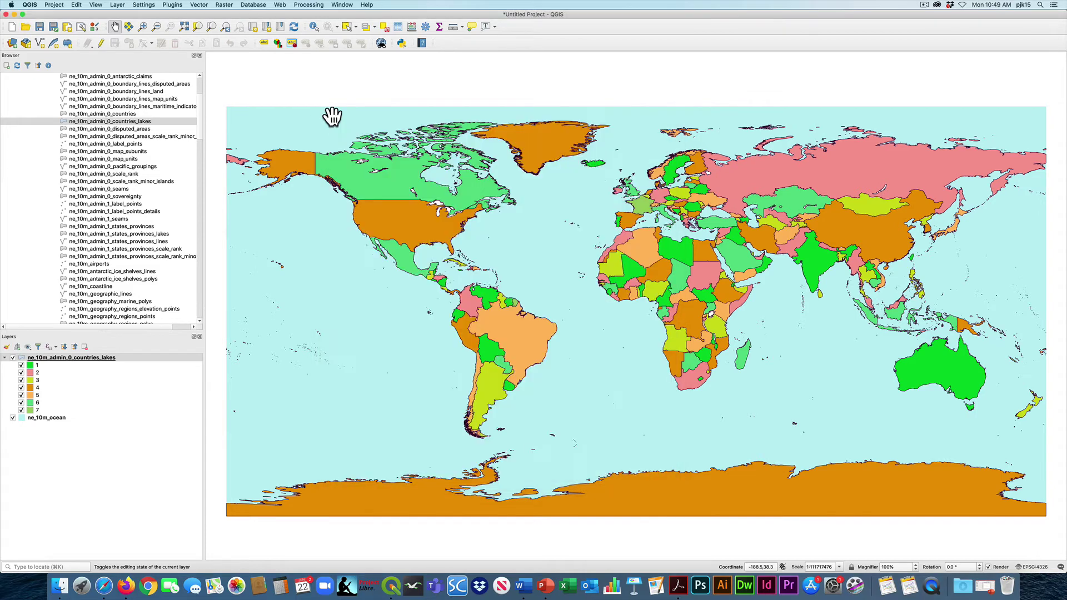
Step: Duplicate the ne_10m_admin_0_countries_lakes layer
{"action": "right_click", "coordinate": [74, 358]}
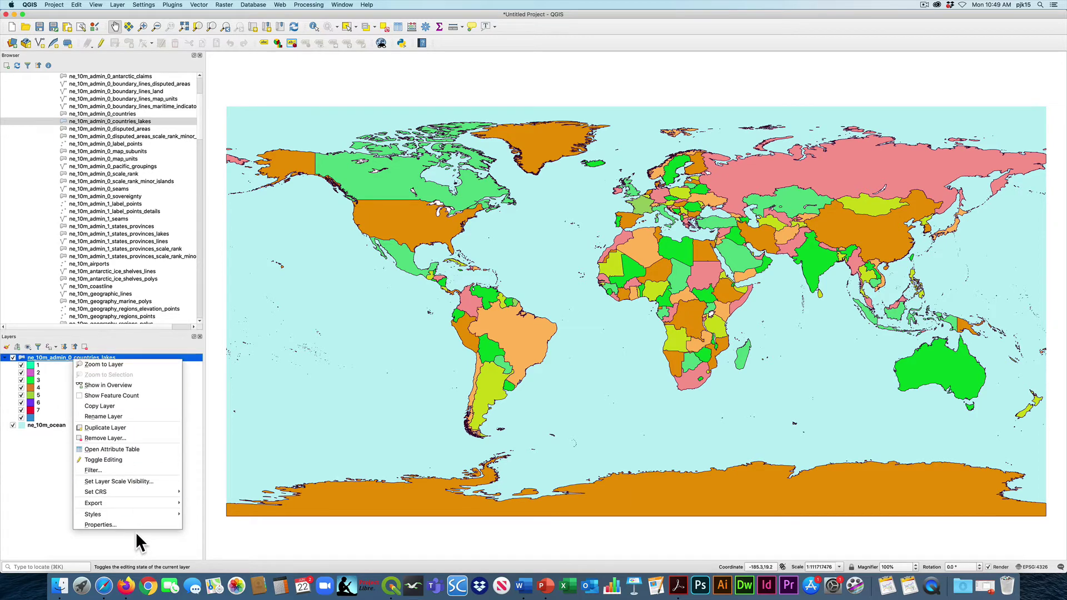
{"action": "mouse_move", "coordinate": [131, 488]}
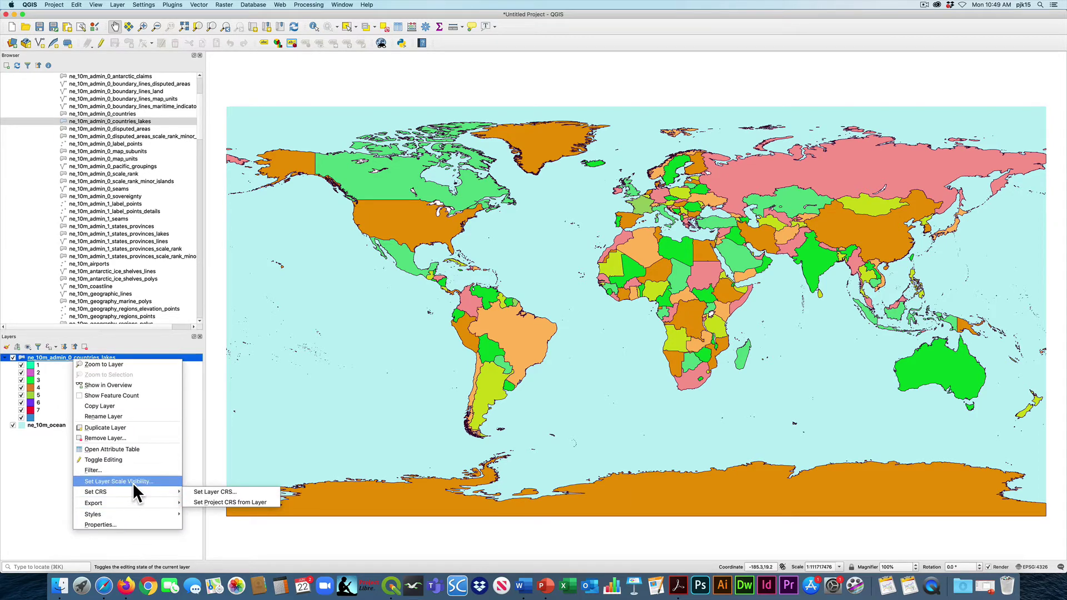
{"action": "left_click", "coordinate": [125, 428]}
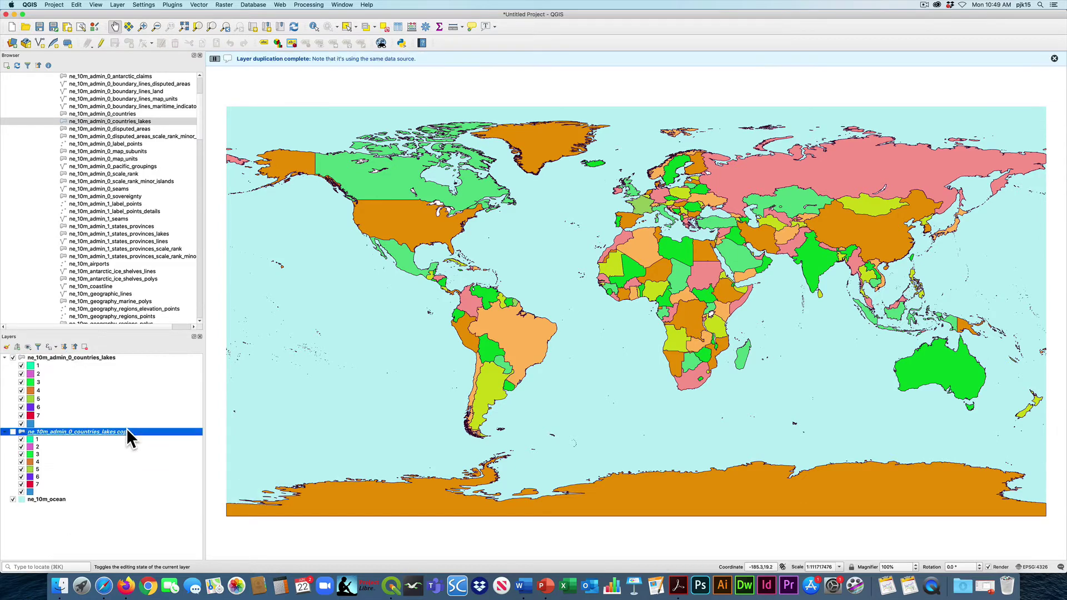
Step: Compare the styling of the original countries layer and its copy by switching their visibility on and off
{"action": "left_click", "coordinate": [13, 430]}
{"action": "left_click", "coordinate": [13, 358]}
{"action": "left_click", "coordinate": [13, 358]}
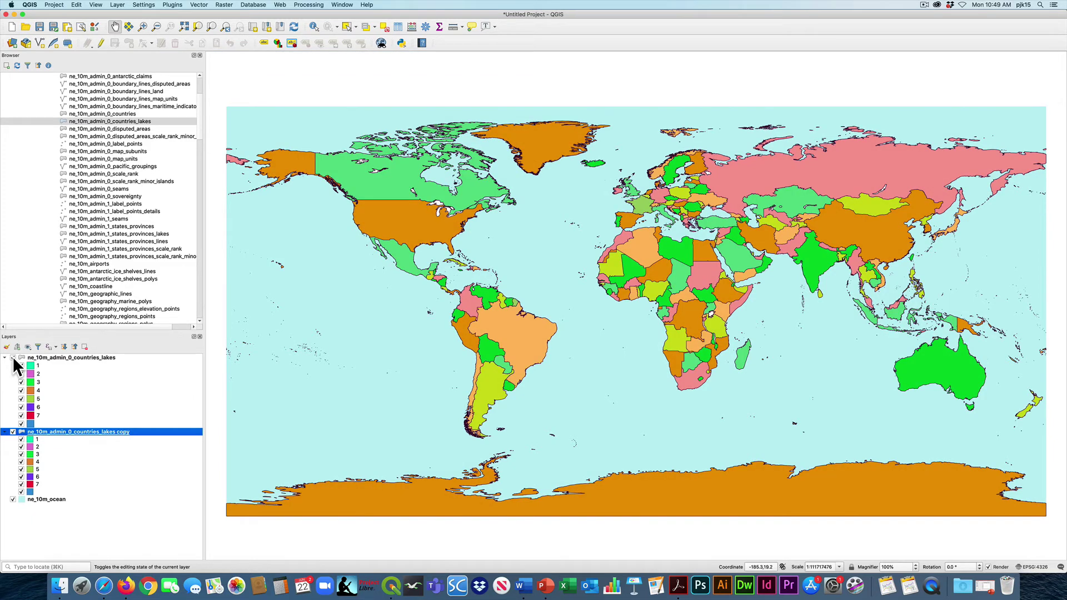
{"action": "left_click", "coordinate": [12, 358]}
{"action": "left_click", "coordinate": [13, 358]}
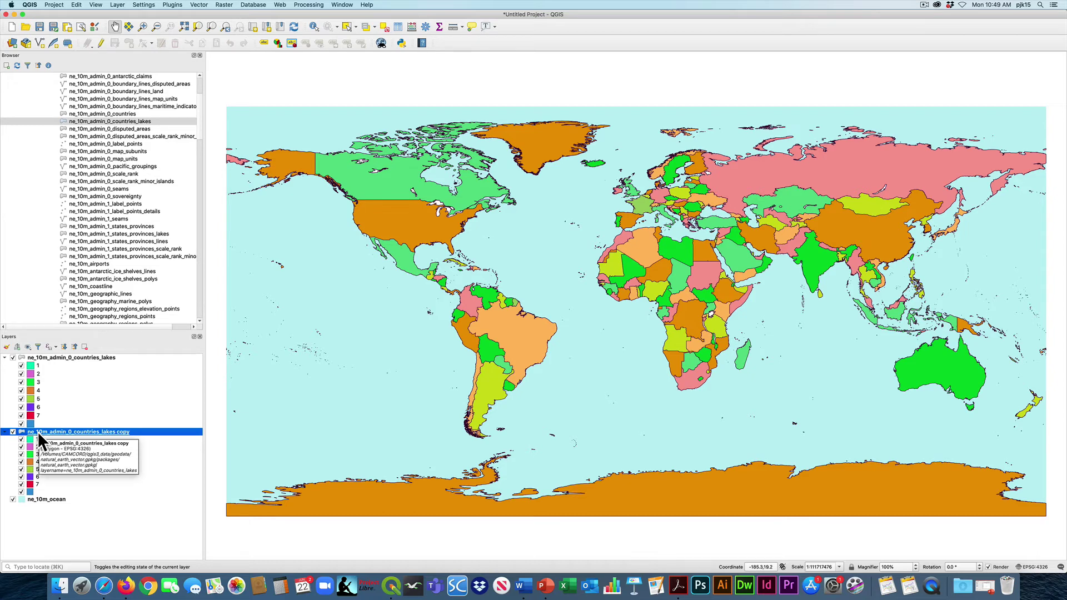
{"action": "left_click", "coordinate": [12, 359]}
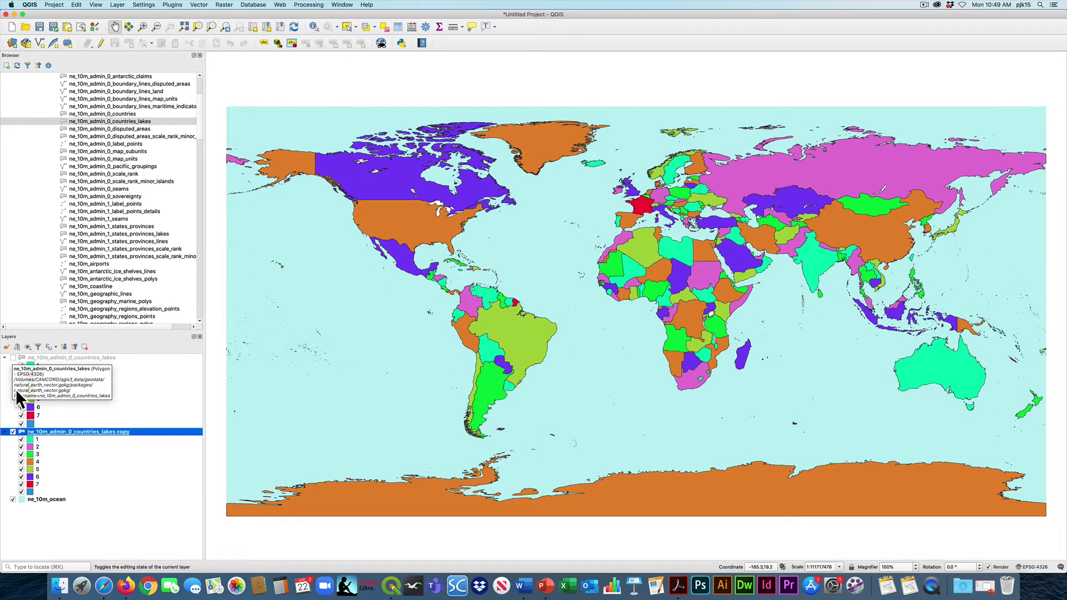
{"action": "left_click", "coordinate": [13, 432]}
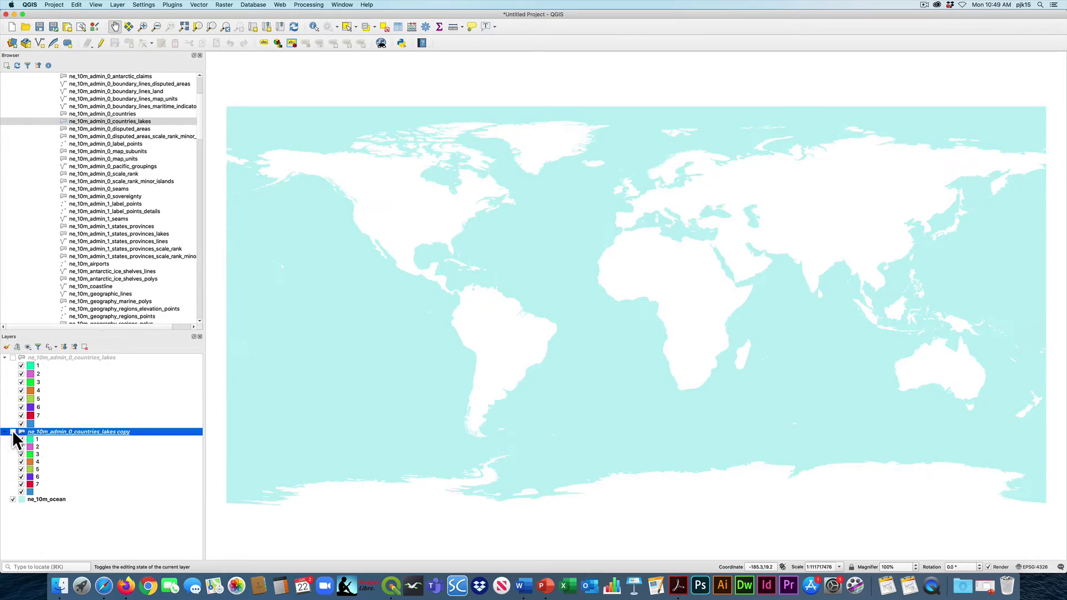
{"action": "left_click", "coordinate": [13, 359]}
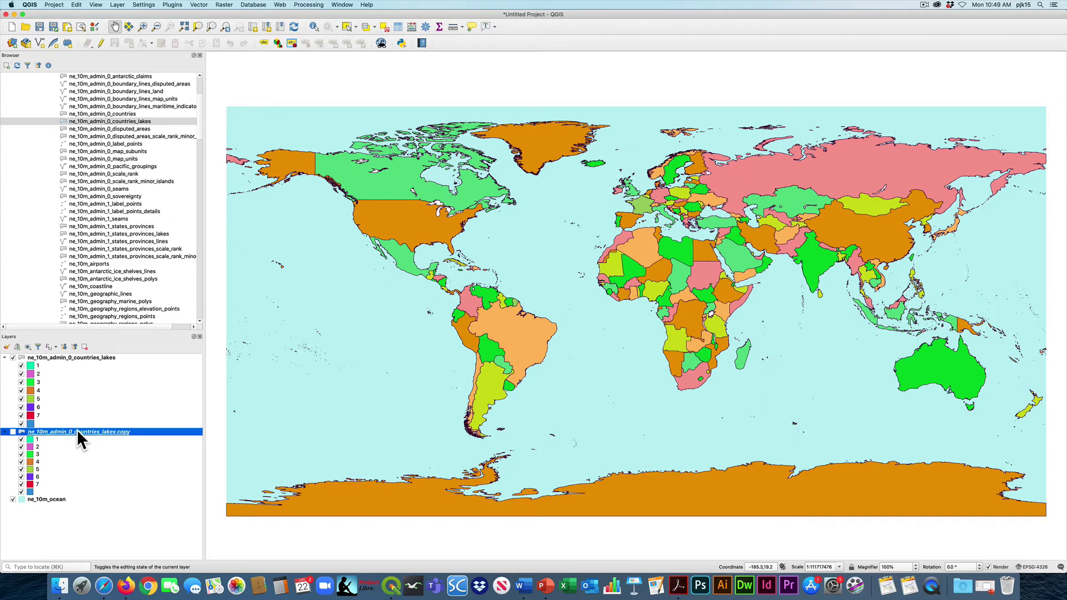
Step: Hide the original countries layer, show its copy, and move the copy above the original in the layer order
{"action": "left_click", "coordinate": [13, 358]}
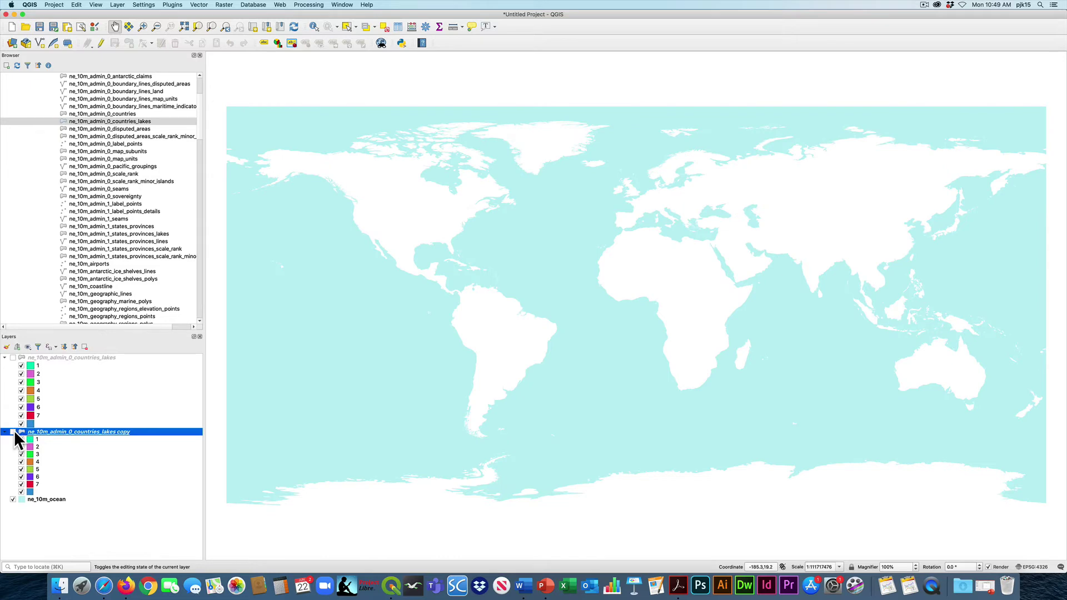
{"action": "left_click", "coordinate": [13, 431]}
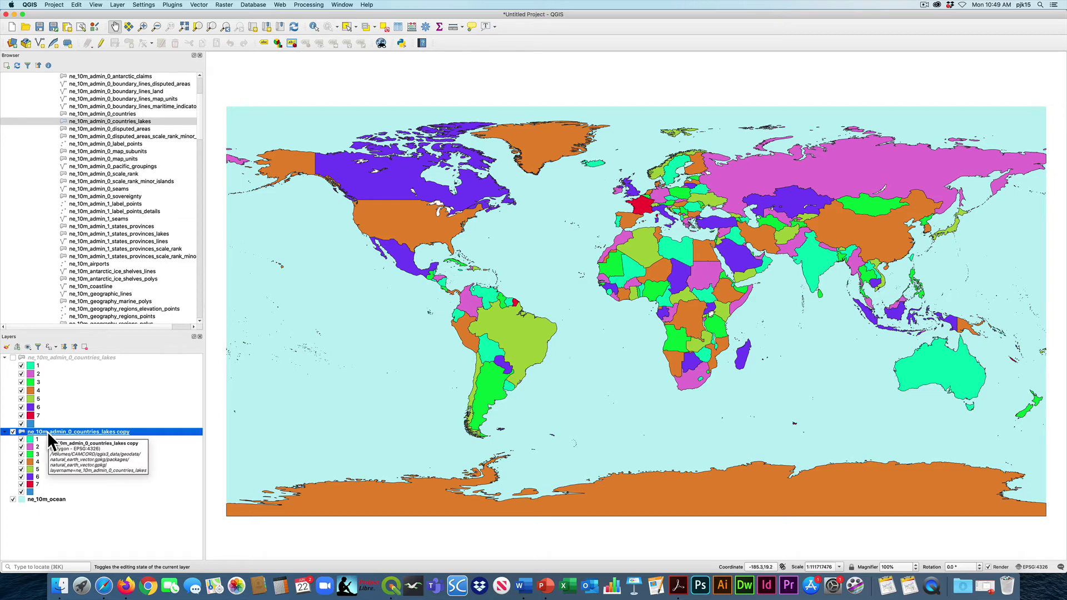
{"action": "left_click_drag", "start_coordinate": [48, 431], "coordinate": [42, 354]}
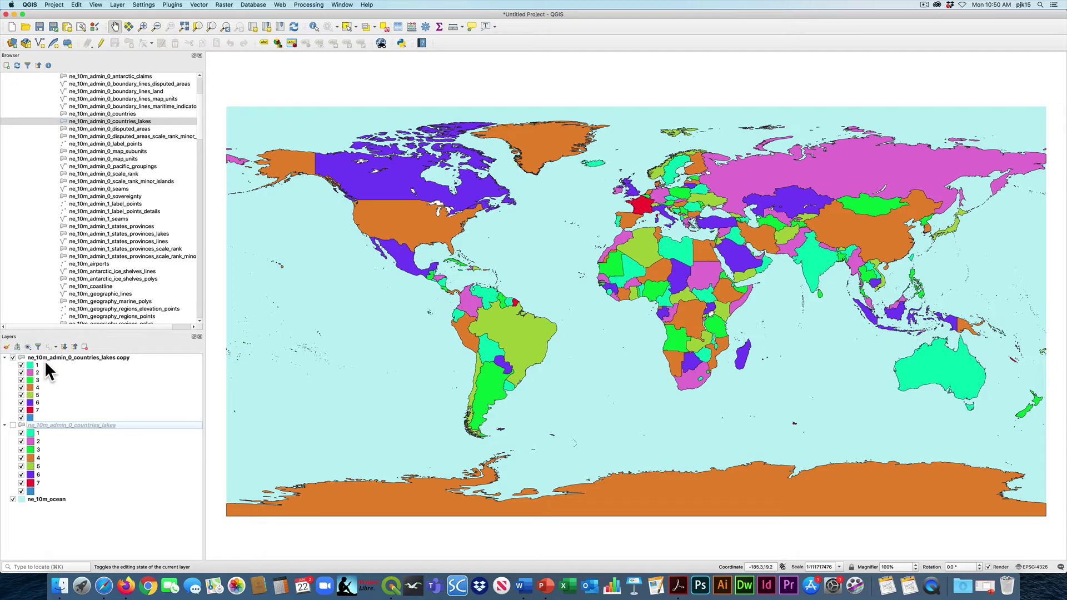
Step: In the copied countries layer's categorized symbology, change the symbol layer type from Simple fill to Shapeburst fill
{"action": "right_click", "coordinate": [67, 357]}
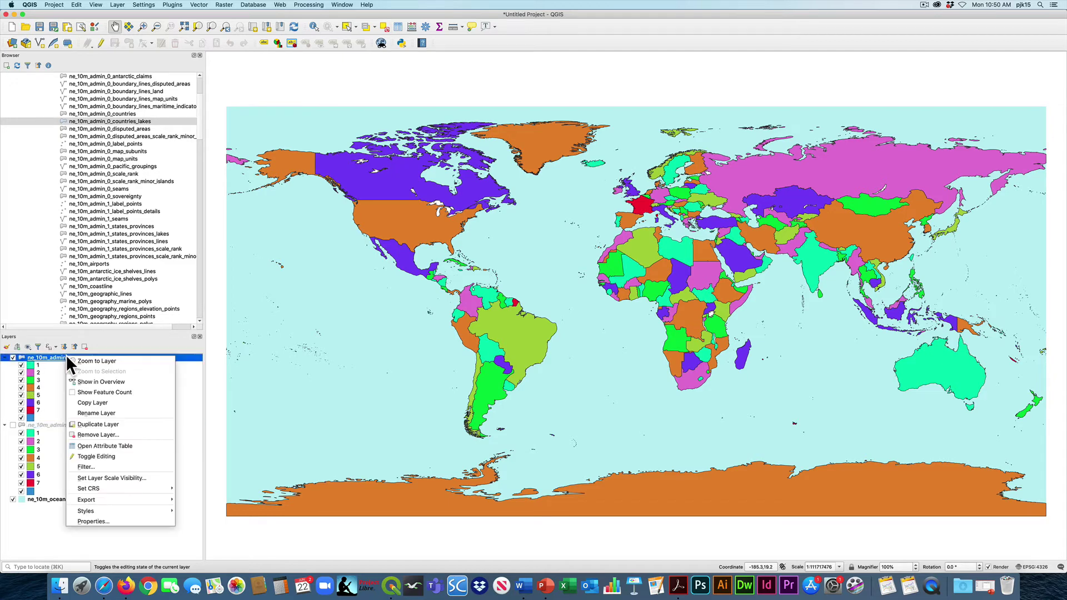
{"action": "left_click", "coordinate": [104, 522]}
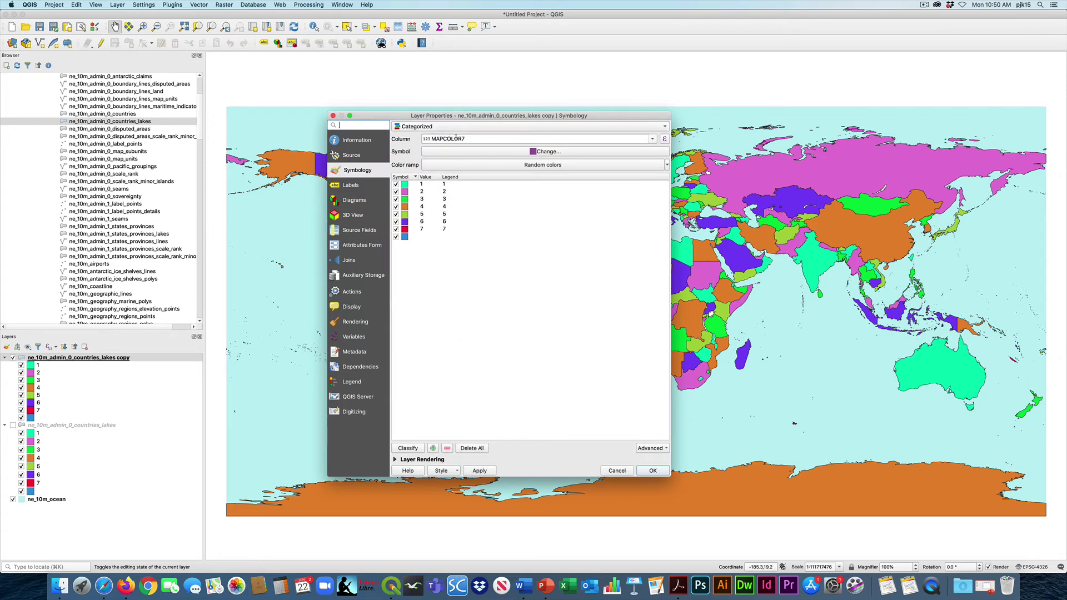
{"action": "left_click", "coordinate": [499, 152]}
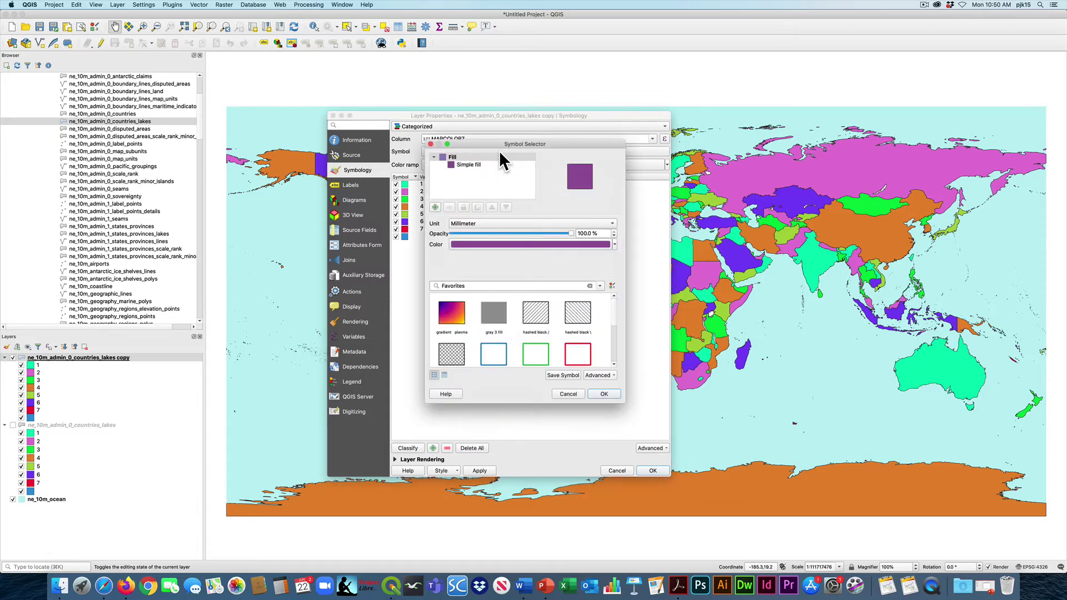
{"action": "left_click", "coordinate": [479, 165]}
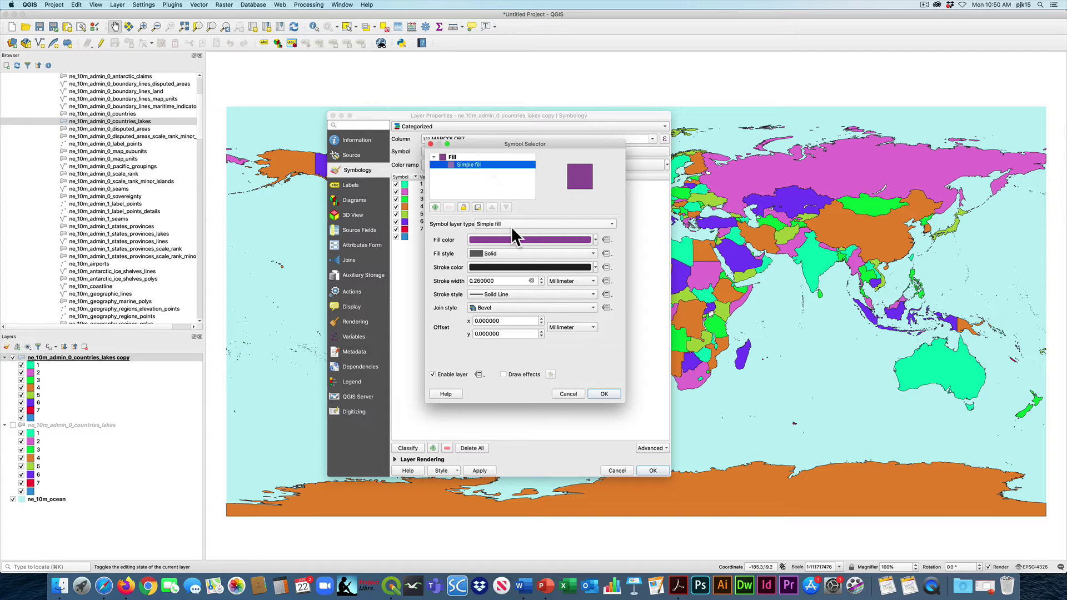
{"action": "left_click", "coordinate": [611, 224]}
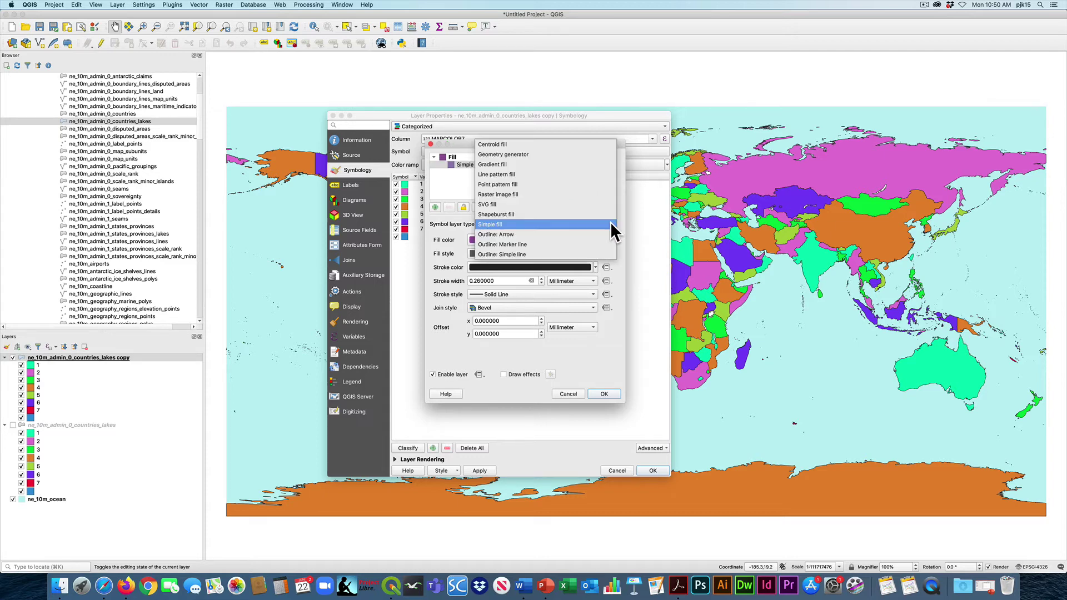
{"action": "left_click", "coordinate": [528, 214]}
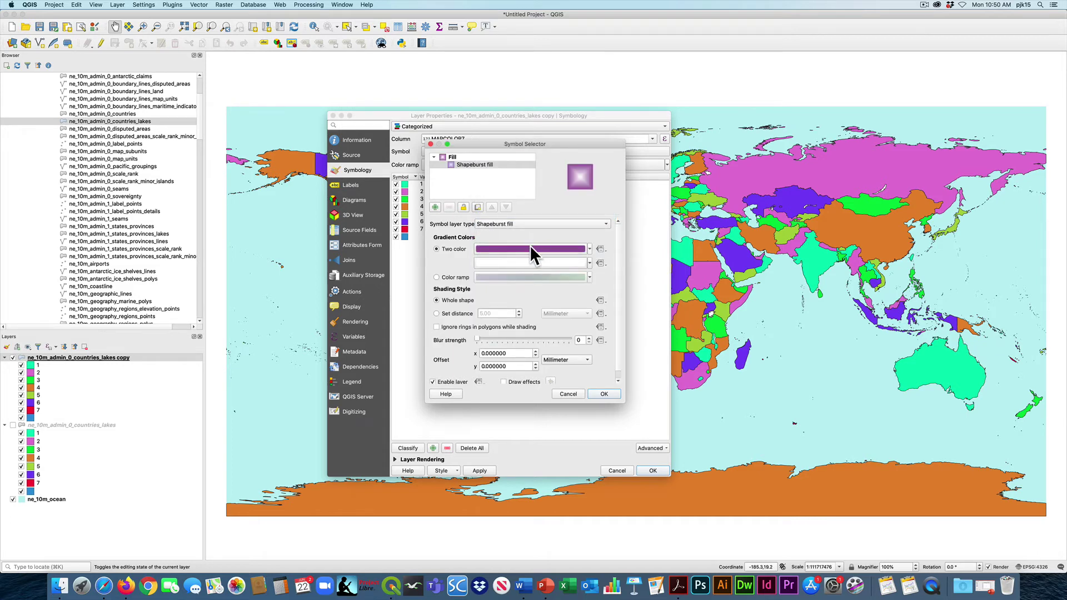
{"action": "mouse_move", "coordinate": [581, 249]}
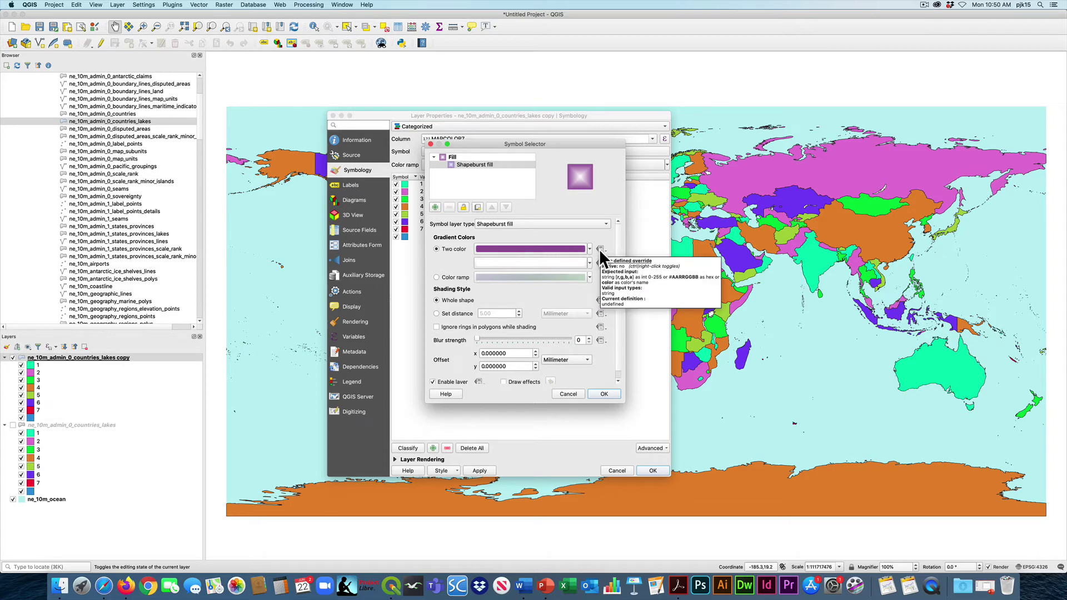
{"action": "left_click", "coordinate": [600, 249]}
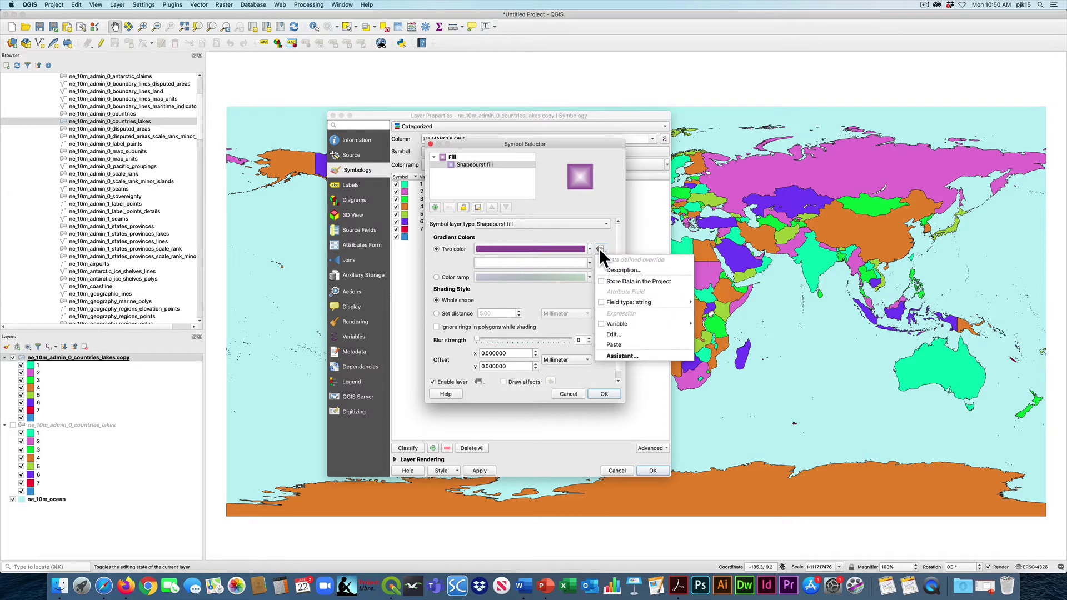
{"action": "left_click", "coordinate": [619, 268]}
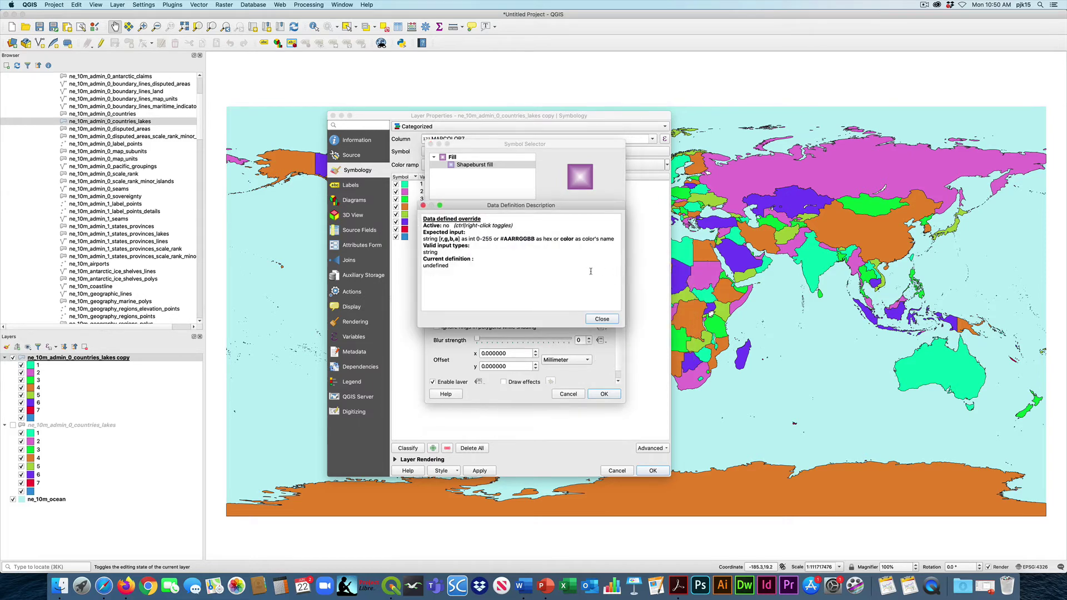
{"action": "left_click", "coordinate": [423, 205]}
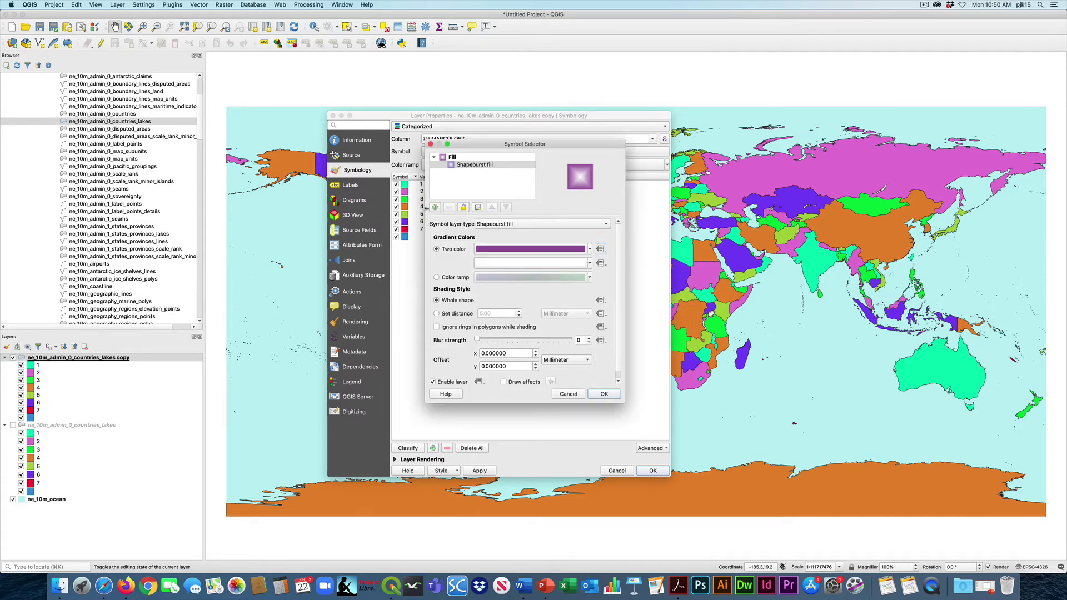
{"action": "left_click", "coordinate": [599, 248]}
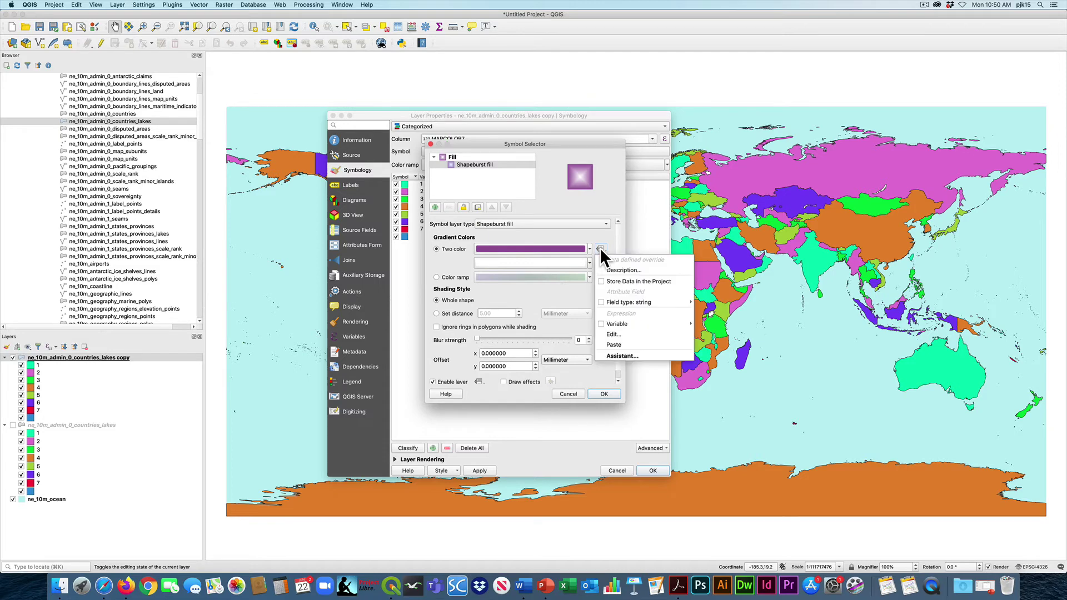
{"action": "left_click", "coordinate": [612, 333]}
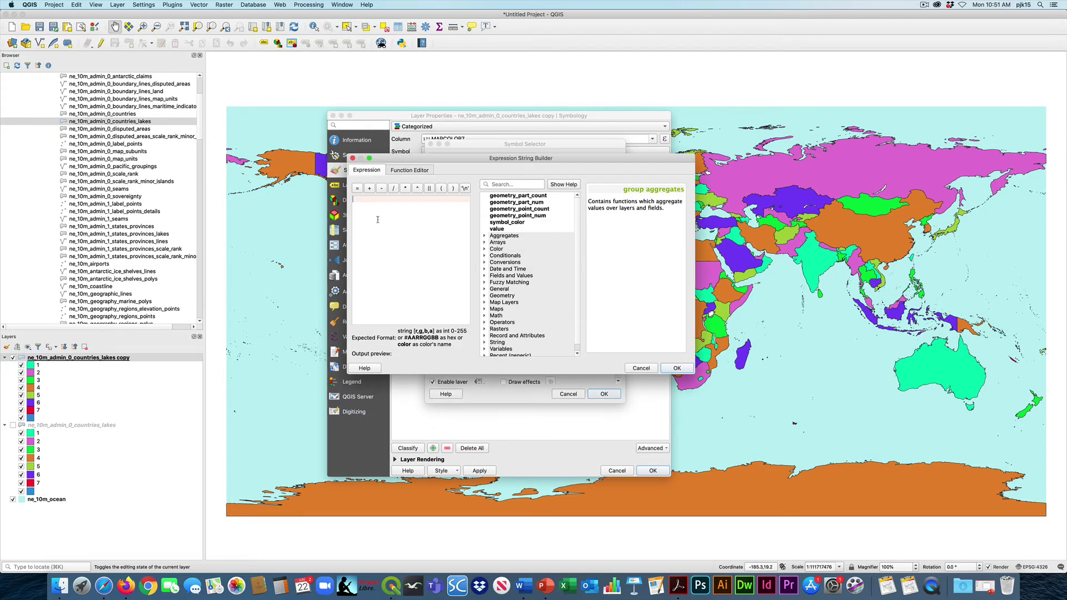
{"action": "type", "text": "@"}
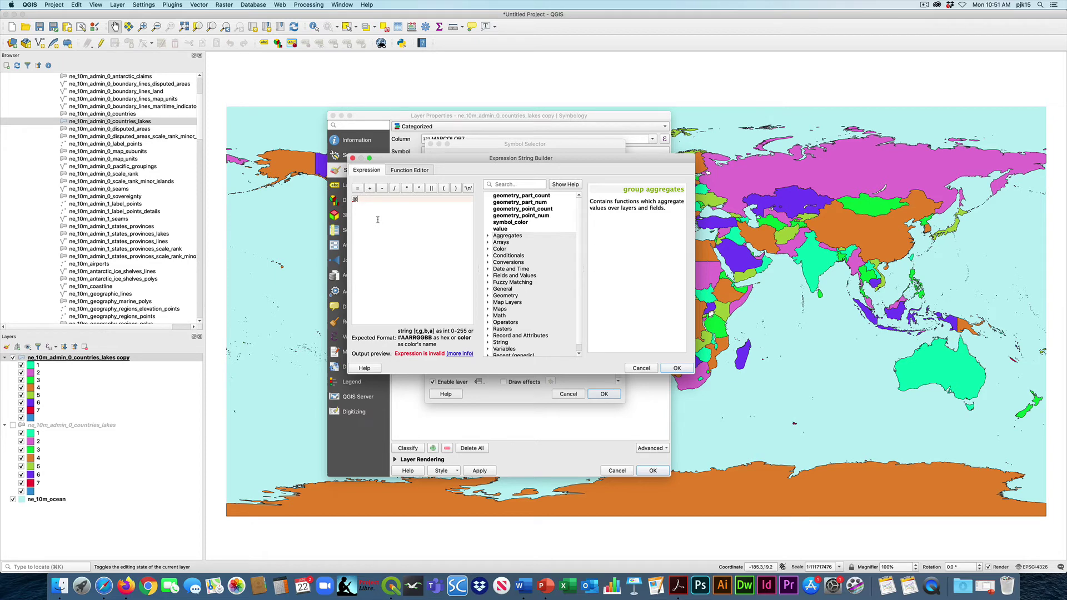
{"action": "type", "text": "symbo"}
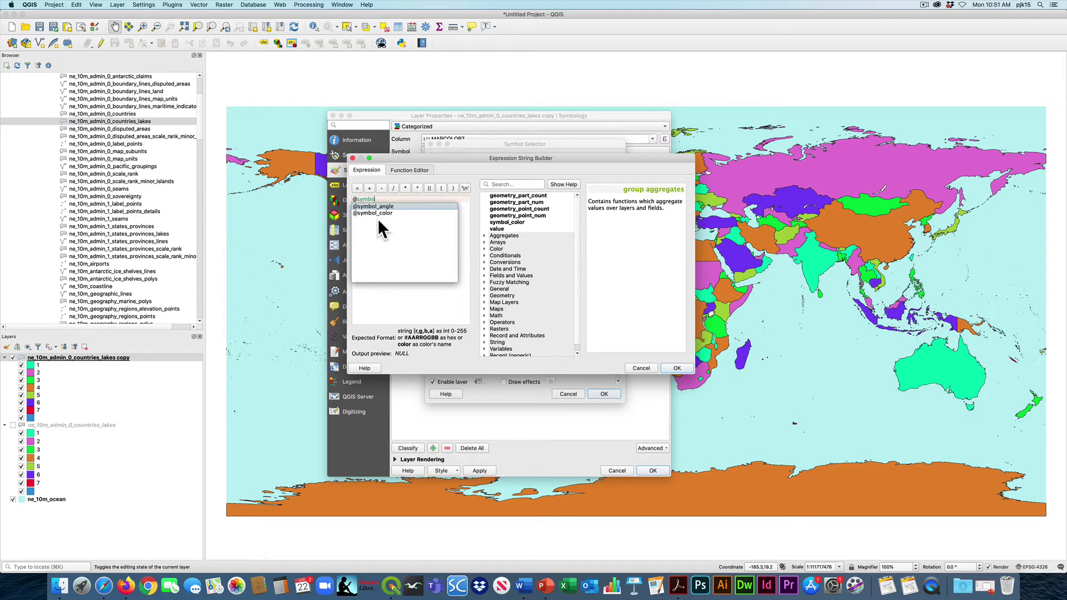
{"action": "type", "text": "l_color"}
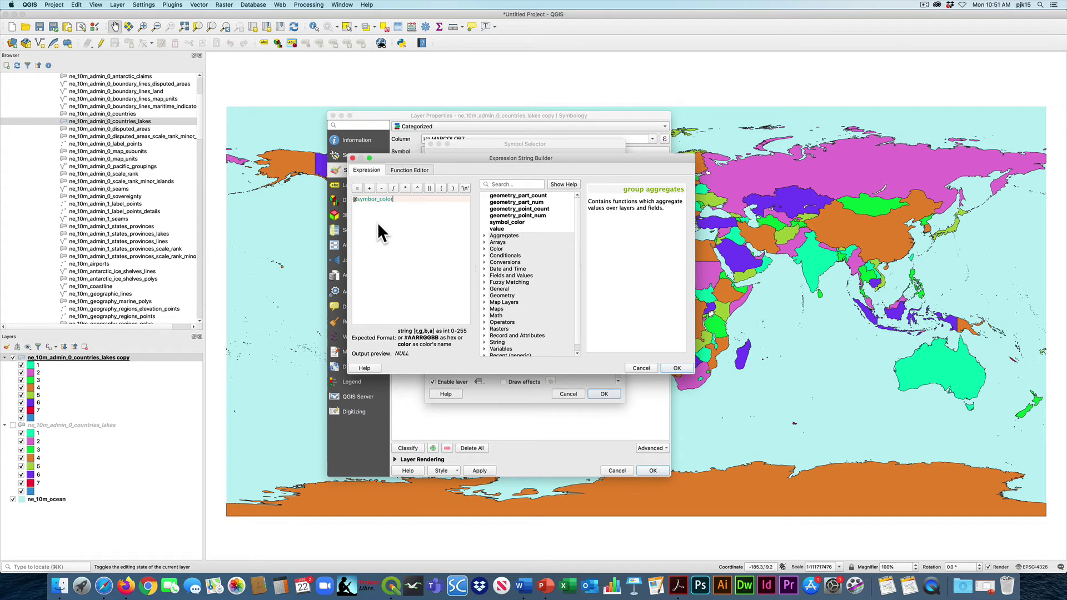
{"action": "left_click", "coordinate": [675, 368]}
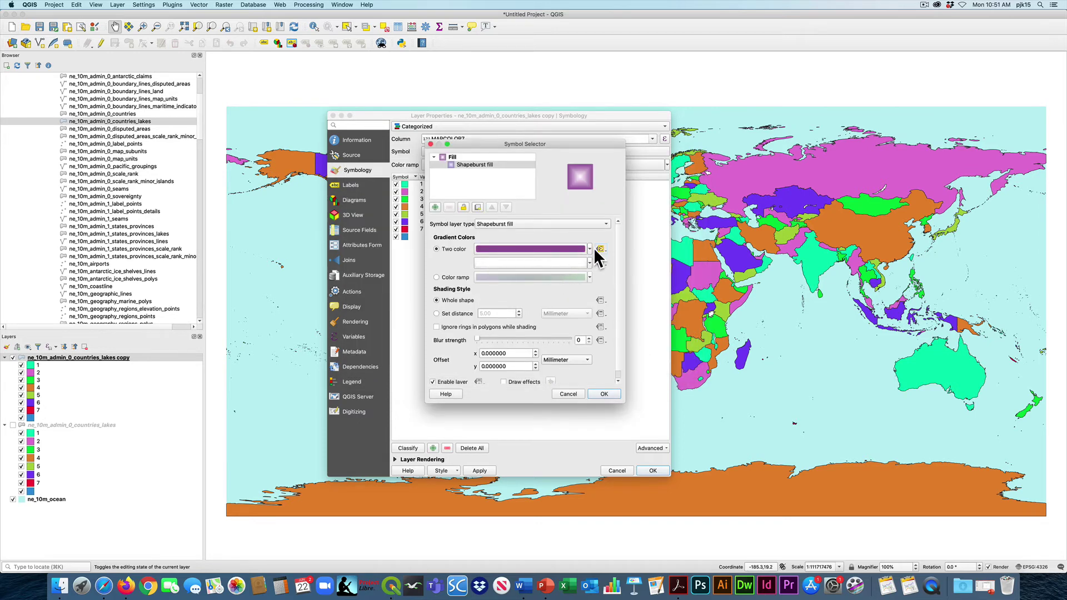
Step: Make the shapeburst fill's second gradient color transparent and apply the symbology to the copied countries layer
{"action": "left_click", "coordinate": [547, 263]}
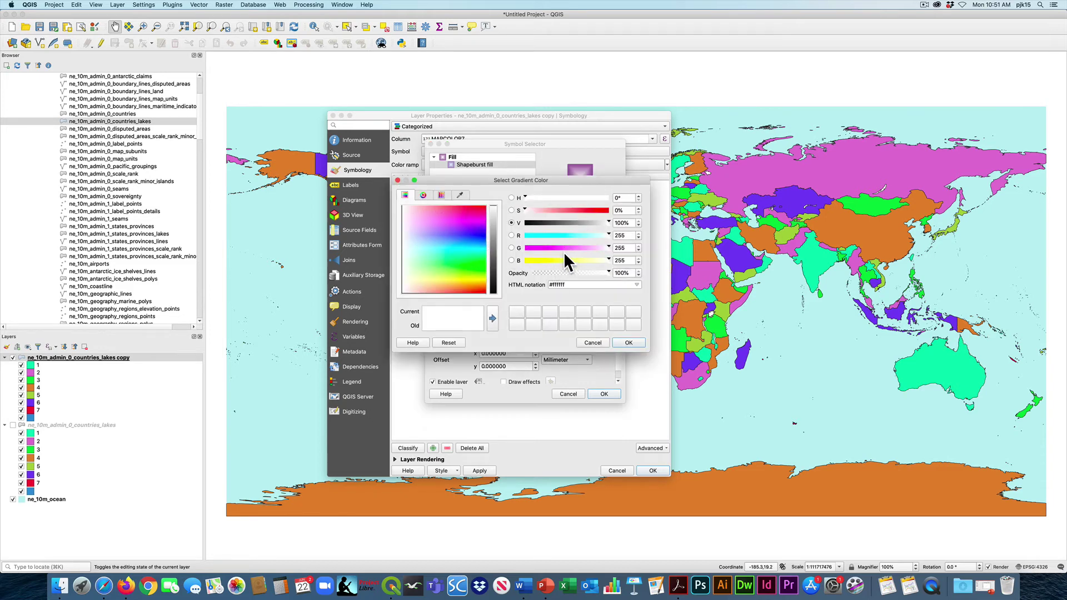
{"action": "left_click", "coordinate": [397, 180]}
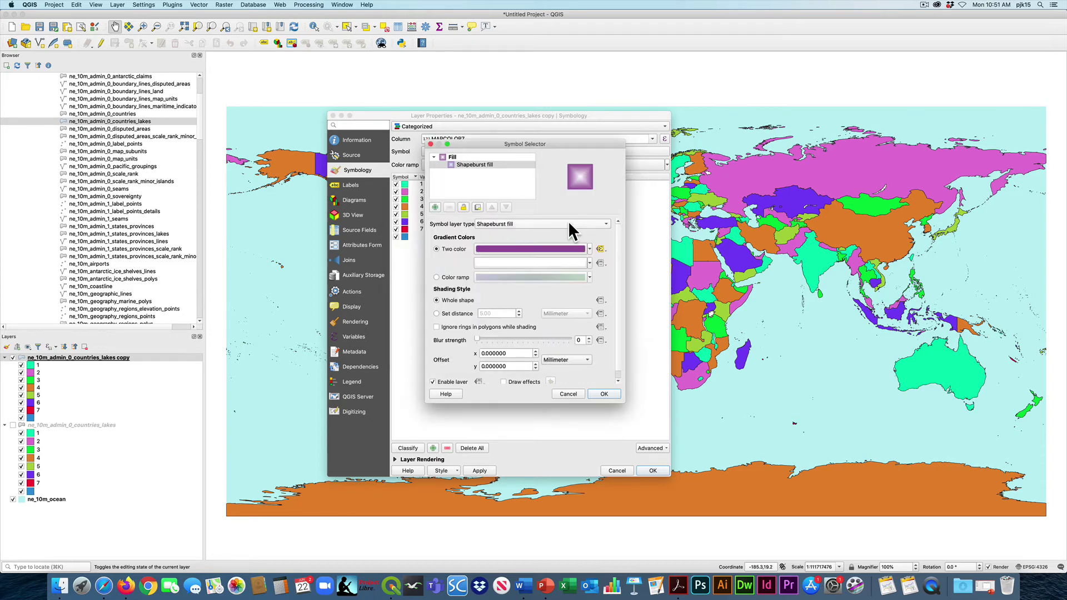
{"action": "left_click", "coordinate": [589, 263]}
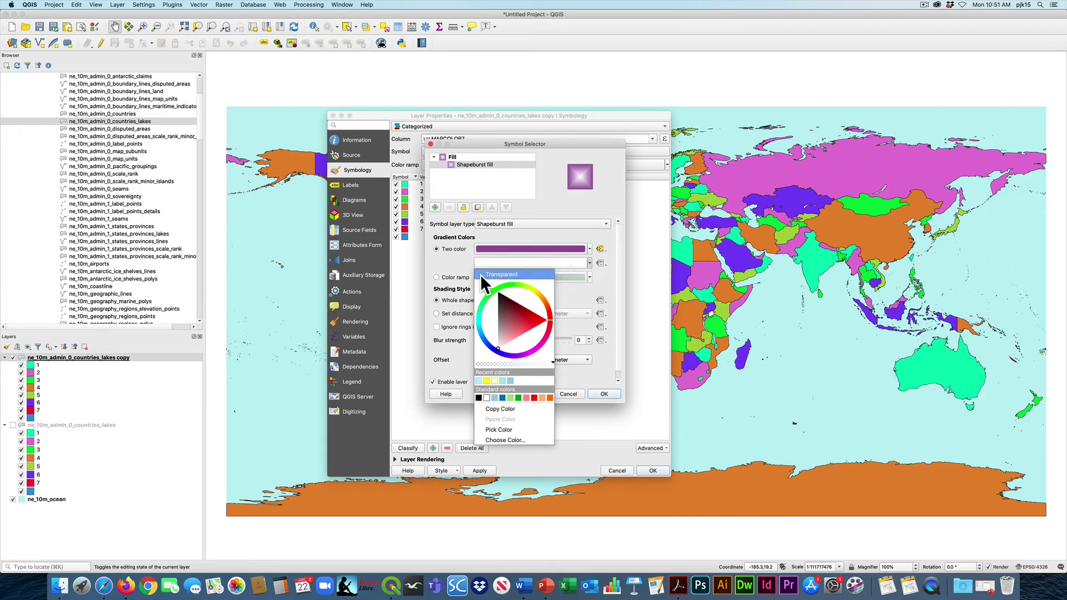
{"action": "left_click", "coordinate": [500, 275]}
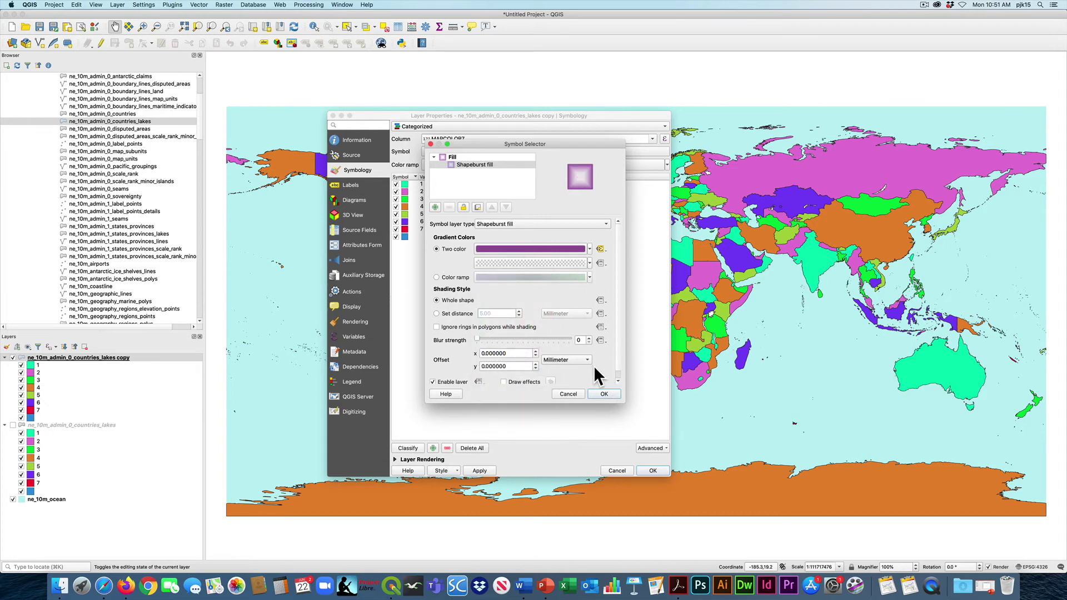
{"action": "left_click", "coordinate": [605, 394]}
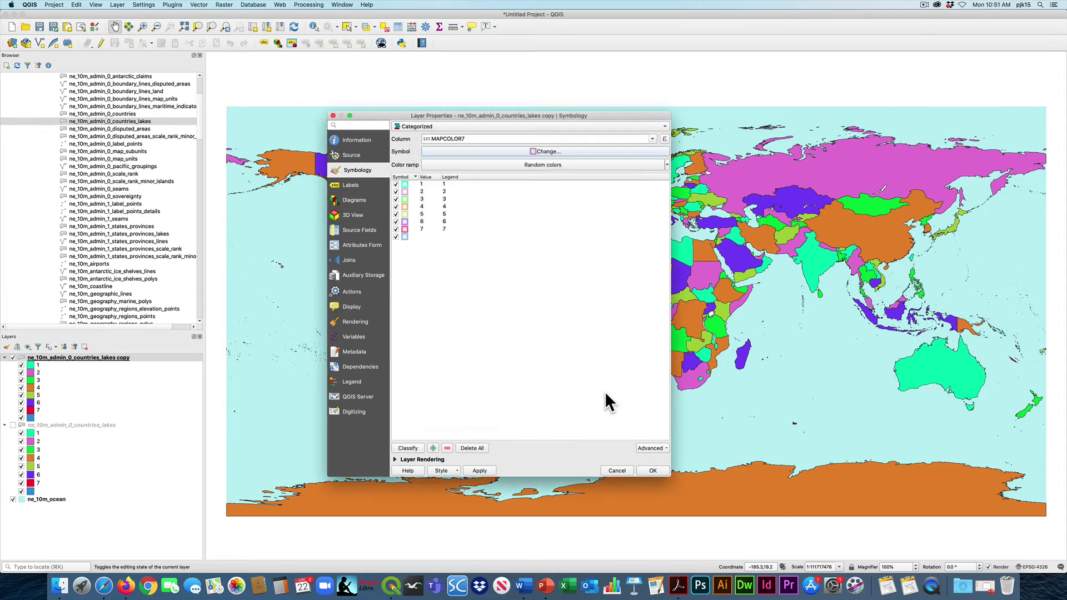
{"action": "left_click", "coordinate": [653, 470]}
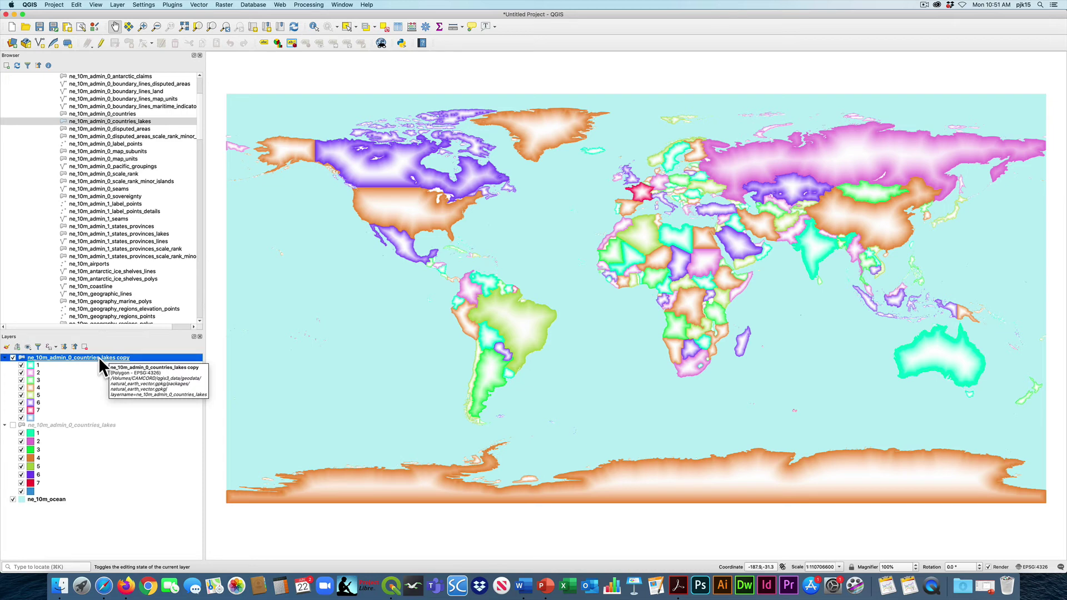
Step: In the copied countries layer's symbology, set the shapeburst fill's blur strength to 10
{"action": "right_click", "coordinate": [99, 357]}
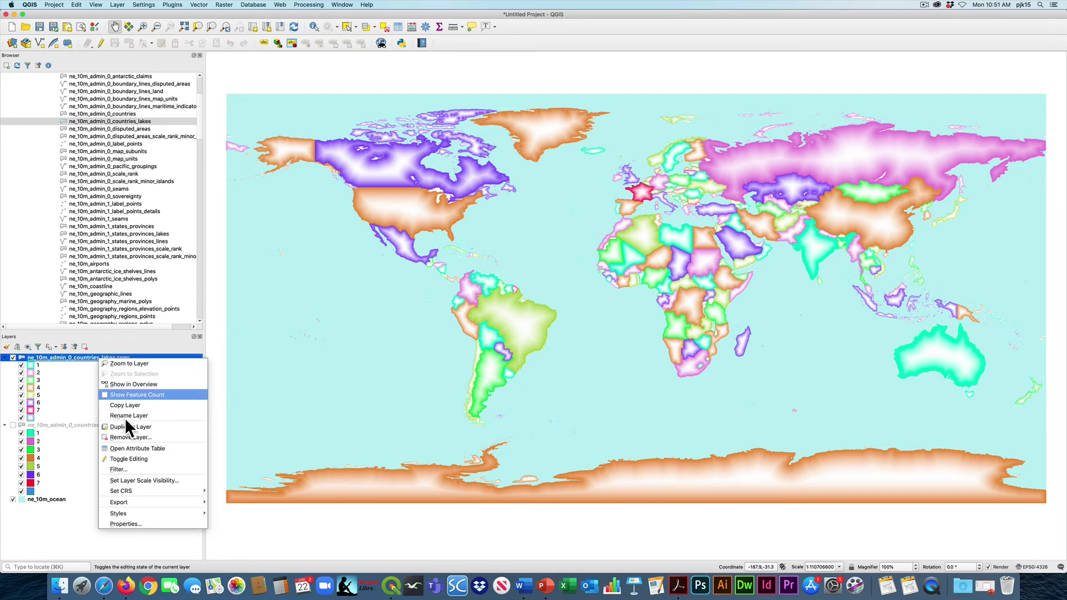
{"action": "left_click", "coordinate": [124, 524]}
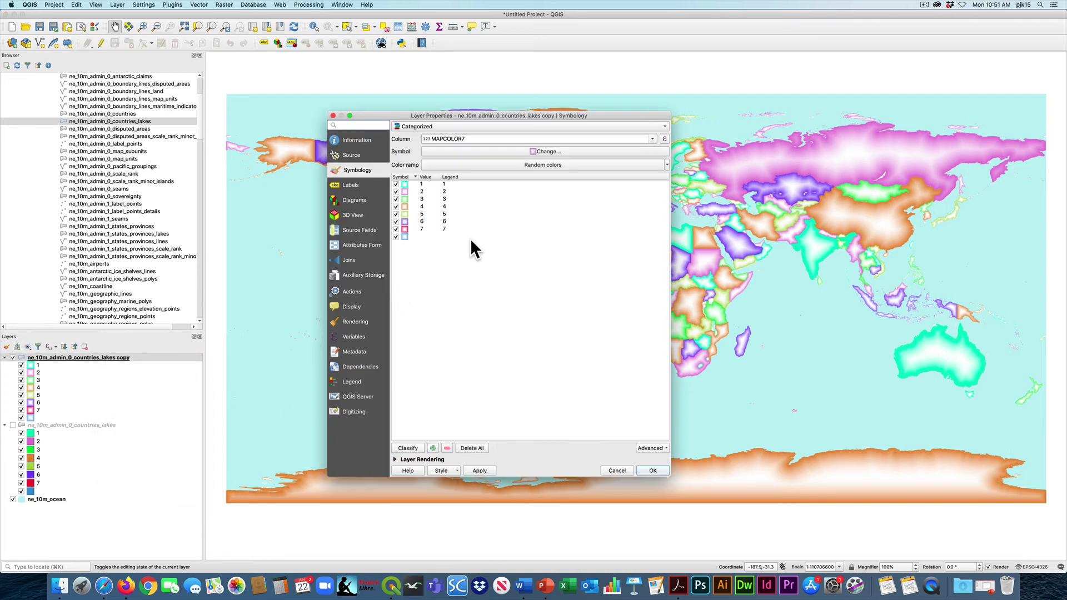
{"action": "left_click", "coordinate": [495, 149]}
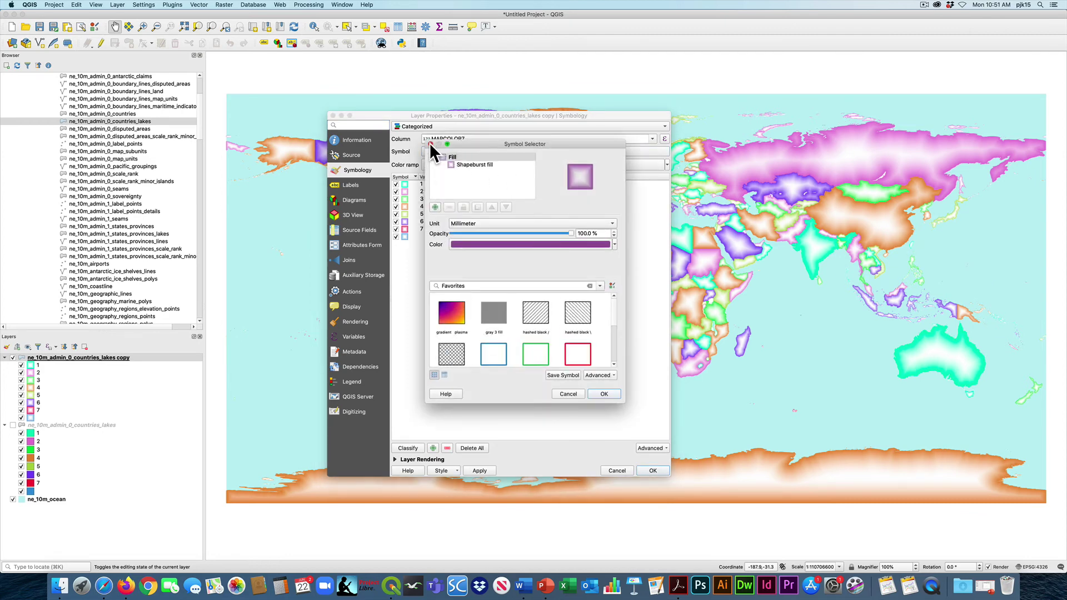
{"action": "left_click", "coordinate": [431, 144]}
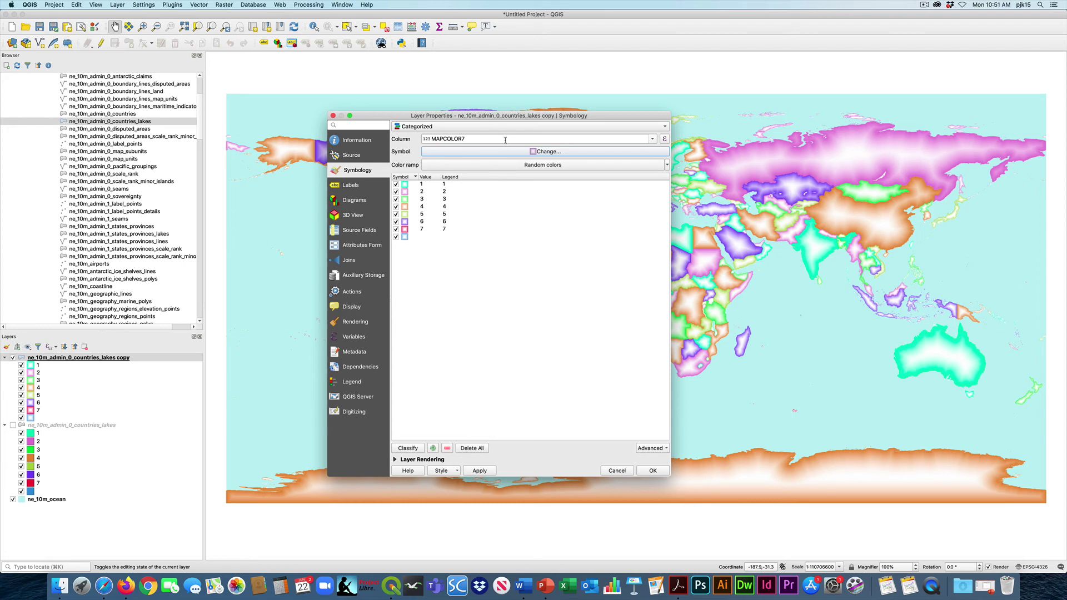
{"action": "left_click", "coordinate": [561, 151]}
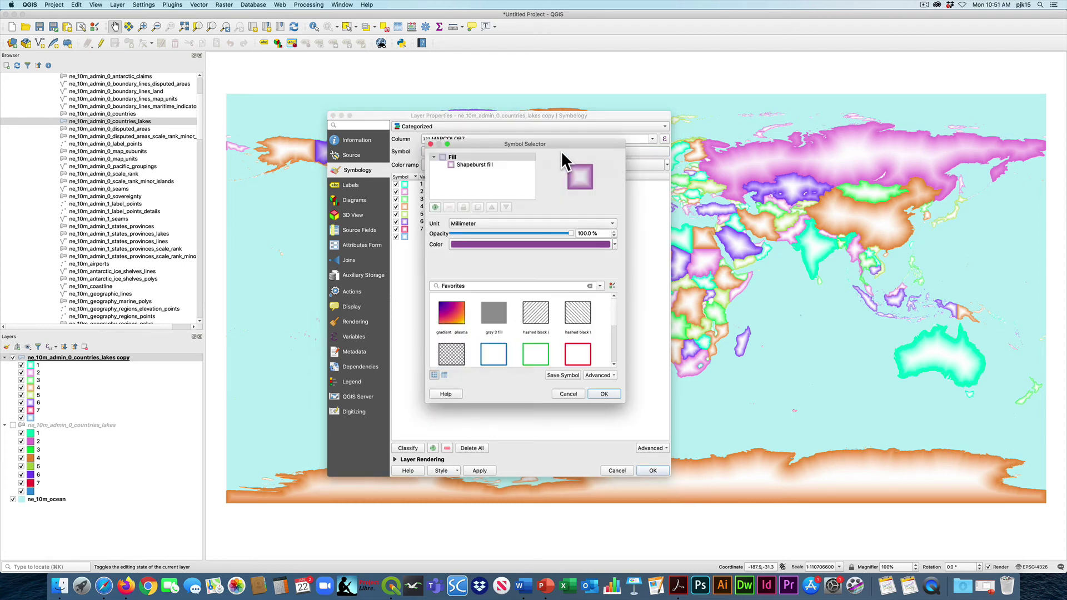
{"action": "left_click", "coordinate": [487, 164]}
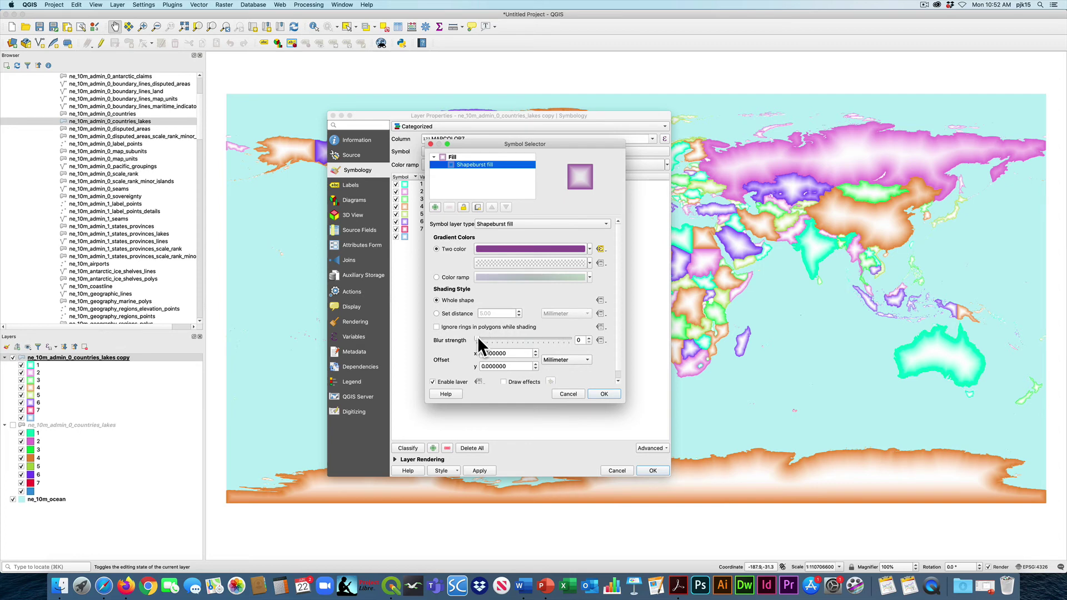
{"action": "left_click_drag", "start_coordinate": [477, 339], "coordinate": [525, 337]}
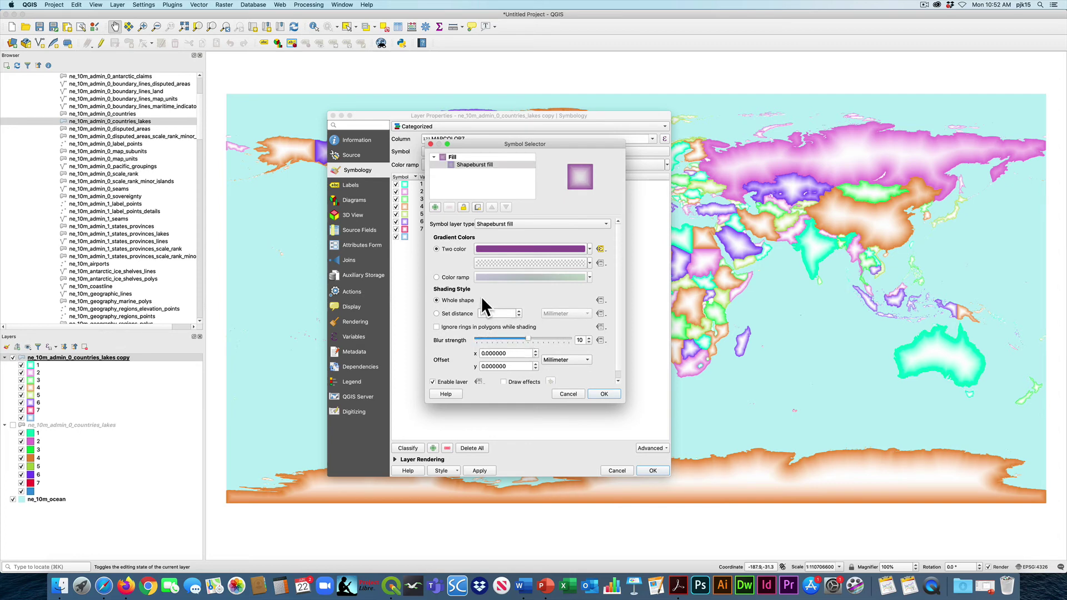
Step: Change the shapeburst shading style from whole shape to a set distance of 4 millimeters and apply the symbology
{"action": "left_click", "coordinate": [437, 313]}
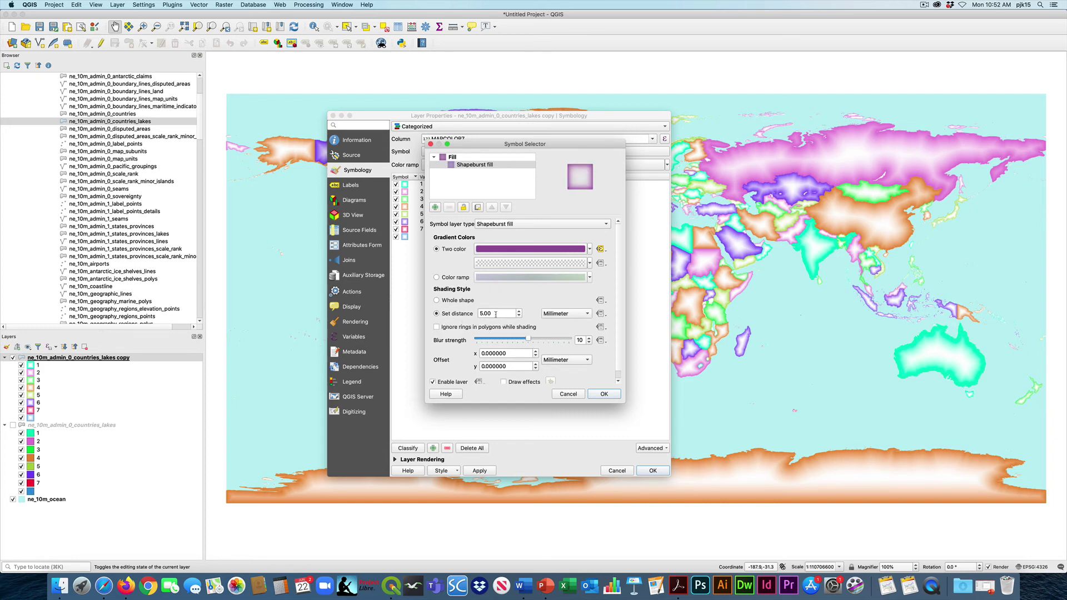
{"action": "double_click", "coordinate": [479, 313]}
{"action": "type", "text": "4"}
{"action": "left_click", "coordinate": [604, 394]}
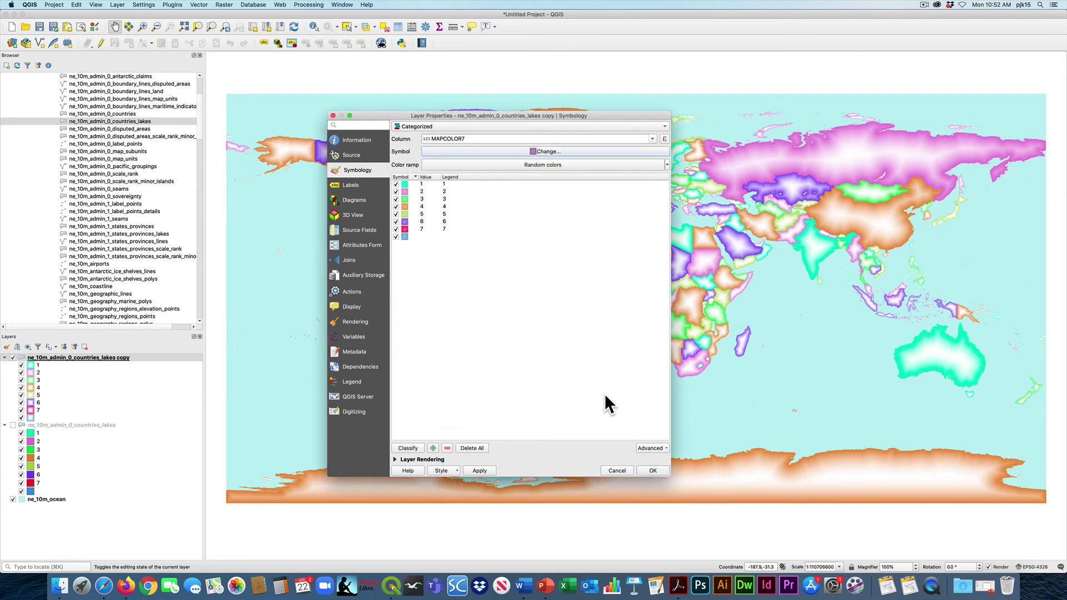
{"action": "left_click", "coordinate": [649, 469]}
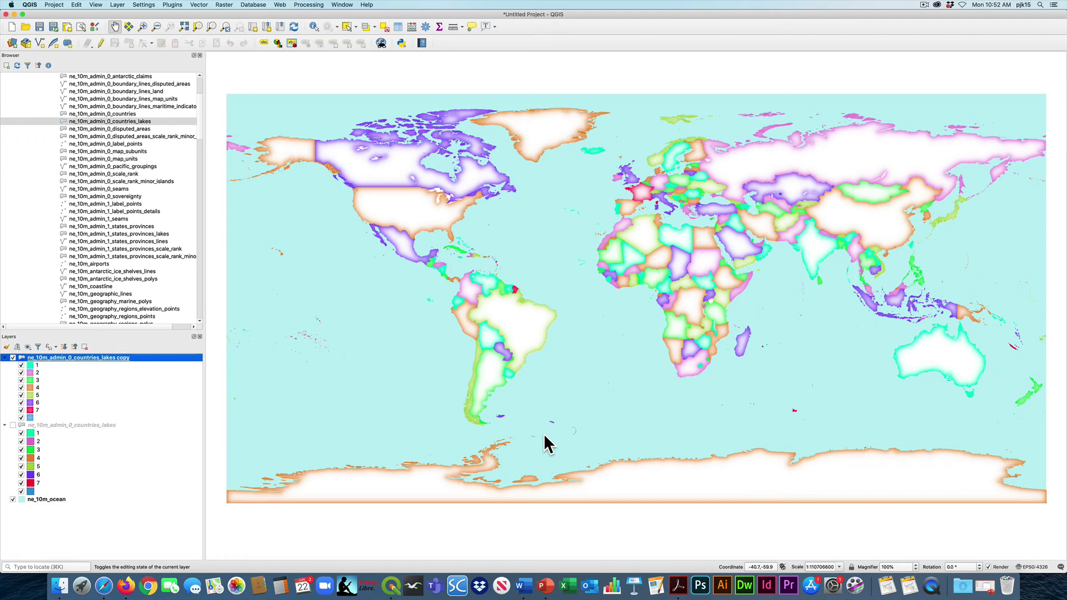
Step: Examine the shaded country borders up close around Western Europe, Spain, Portugal and Morocco
{"action": "scroll", "coordinate": [691, 288], "scroll_direction": "up", "scroll_amount": 3}
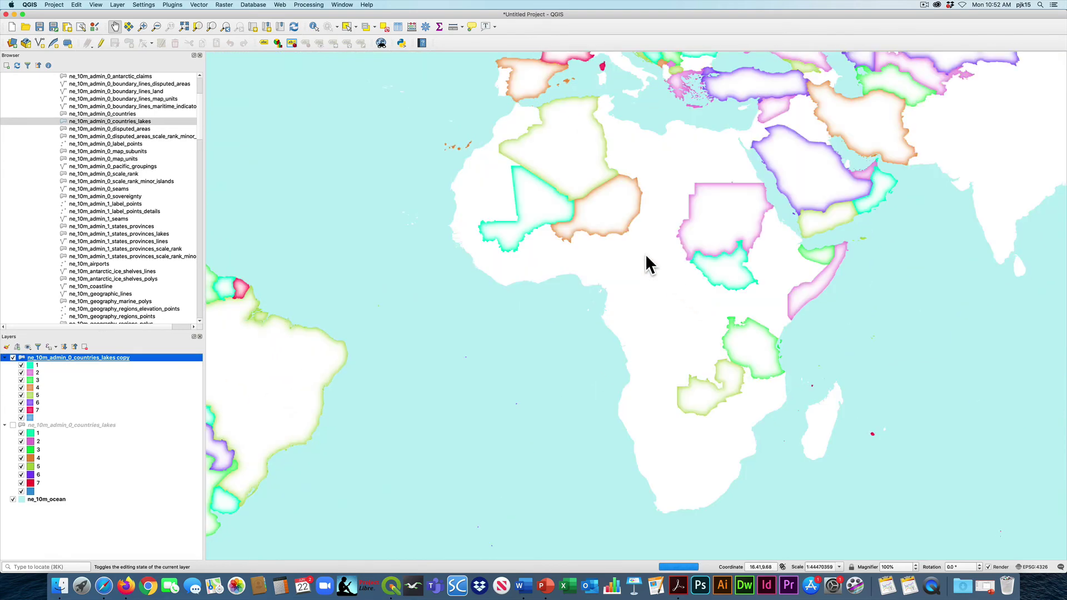
{"action": "left_click_drag", "start_coordinate": [612, 248], "coordinate": [632, 445]}
{"action": "scroll", "coordinate": [590, 341], "scroll_direction": "up", "scroll_amount": 3}
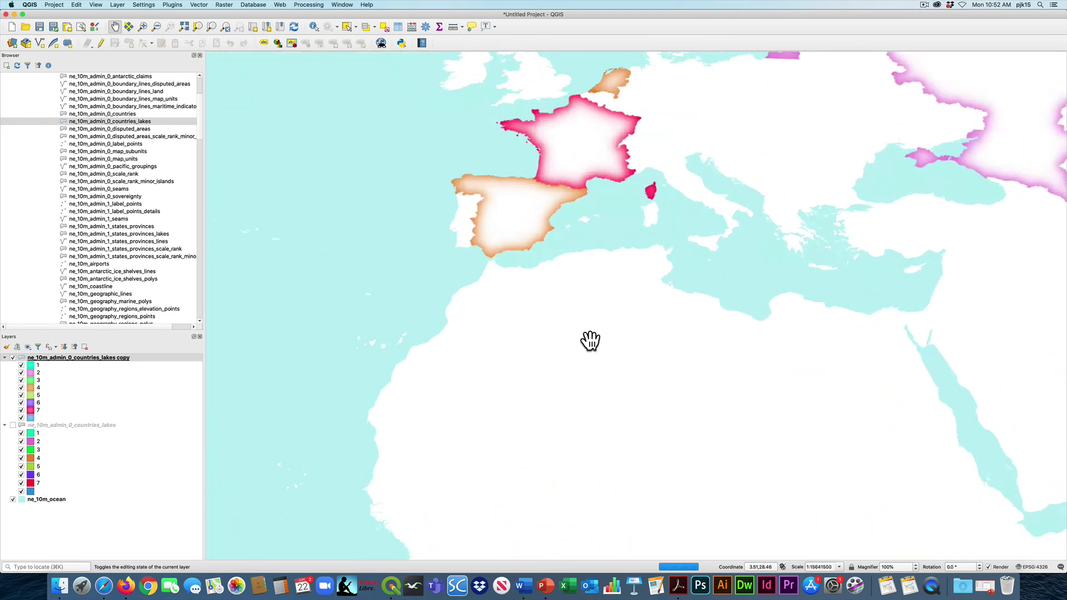
{"action": "scroll", "coordinate": [590, 340], "scroll_direction": "up", "scroll_amount": 1}
{"action": "left_click_drag", "start_coordinate": [518, 287], "coordinate": [679, 394]}
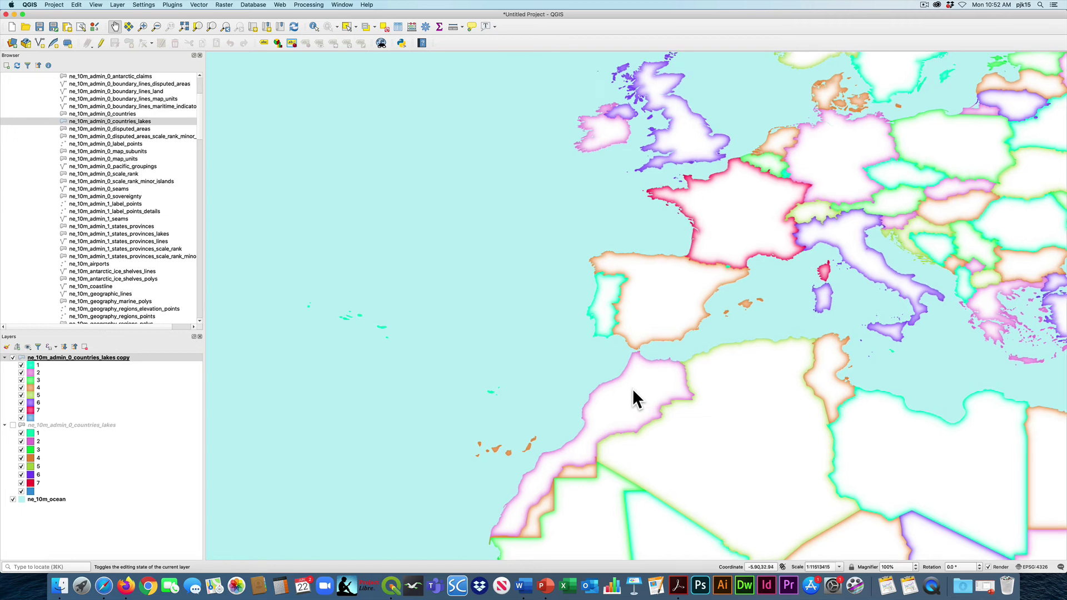
{"action": "scroll", "coordinate": [633, 388], "scroll_direction": "up", "scroll_amount": 2}
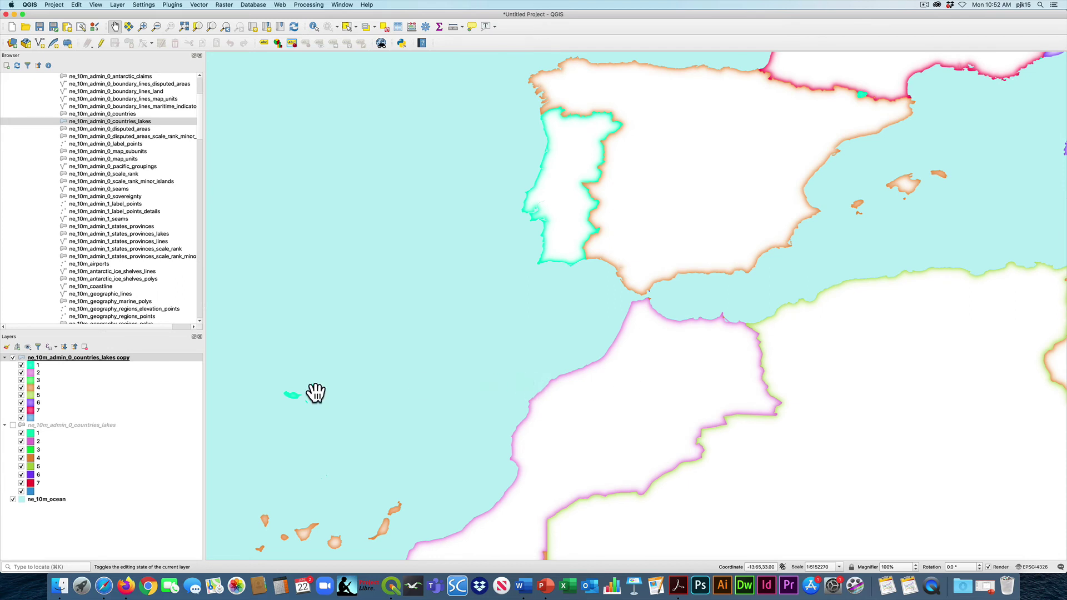
{"action": "right_click", "coordinate": [71, 358]}
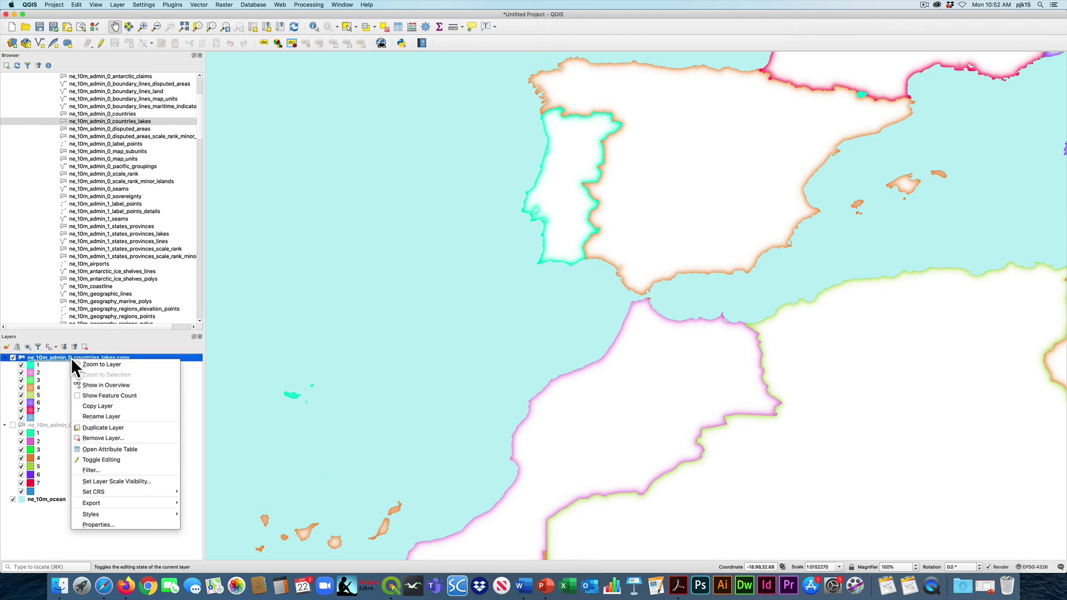
{"action": "left_click", "coordinate": [128, 525]}
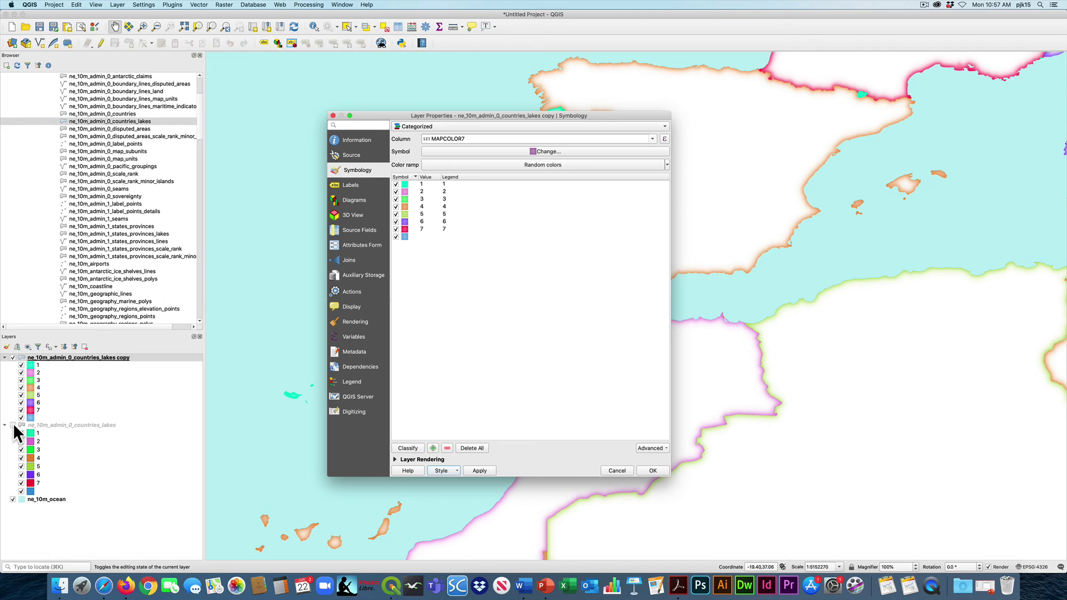
{"action": "left_click", "coordinate": [616, 472]}
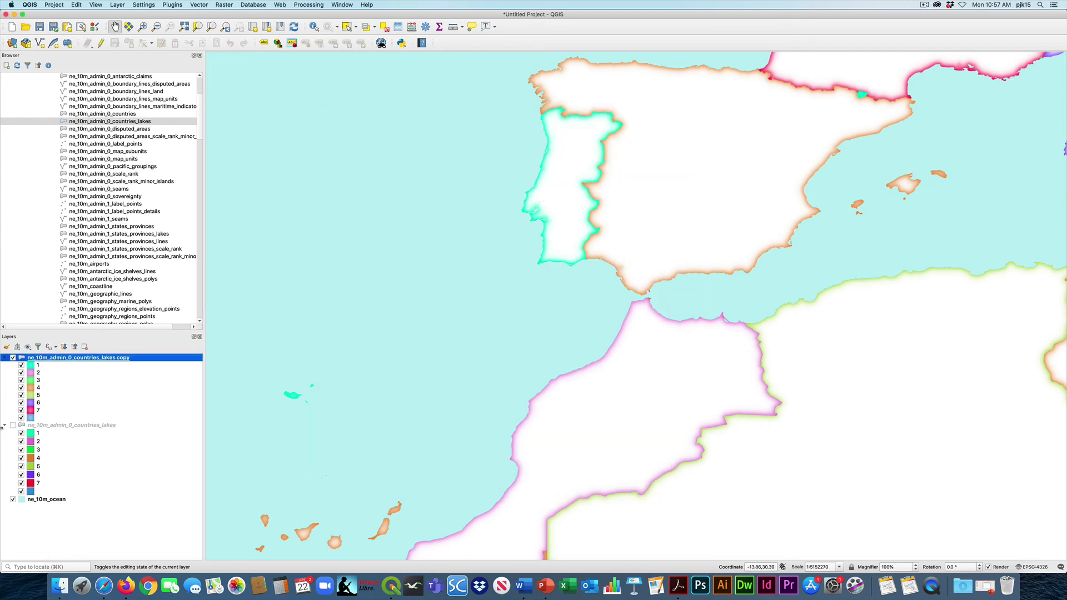
Step: Compare the shapeburst copy with and without the original countries layer showing beneath it
{"action": "left_click", "coordinate": [13, 425]}
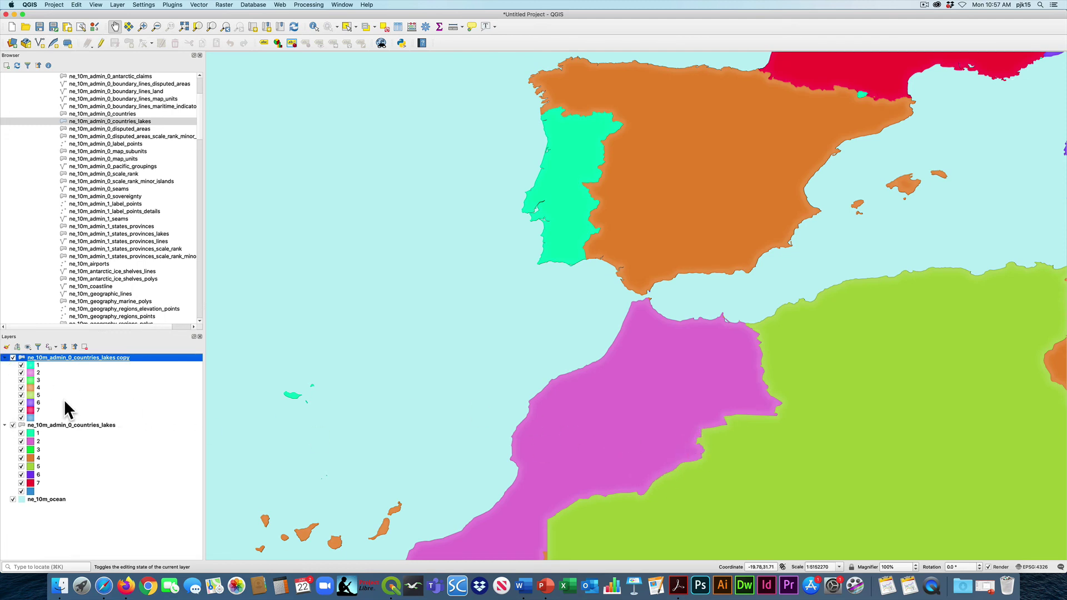
{"action": "left_click", "coordinate": [13, 425]}
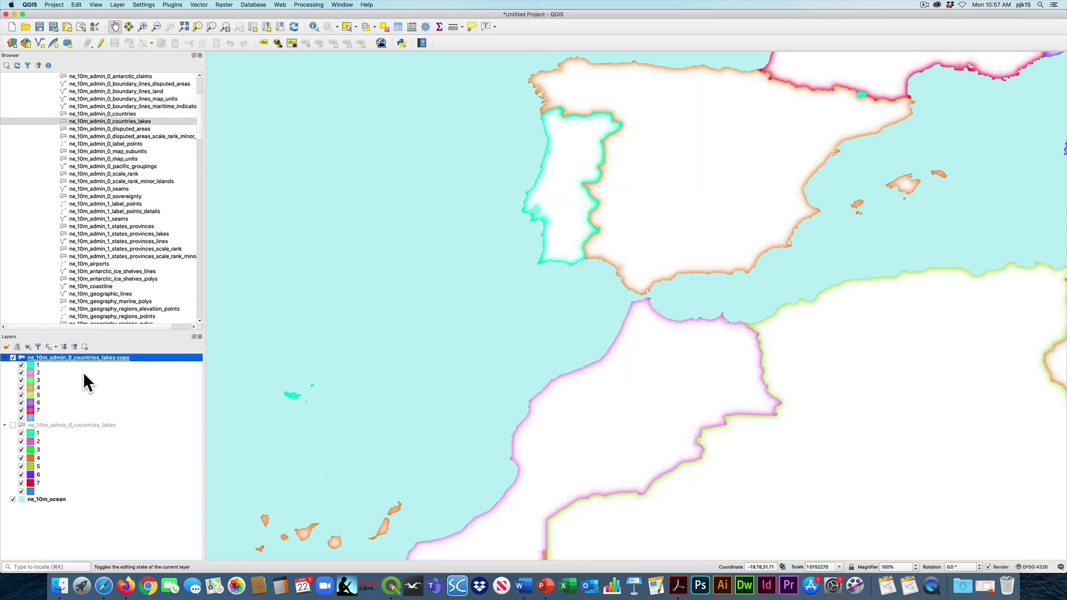
Step: Lower the copied countries layer's opacity in its layer rendering settings and check the effect with the original layer briefly shown
{"action": "right_click", "coordinate": [81, 358]}
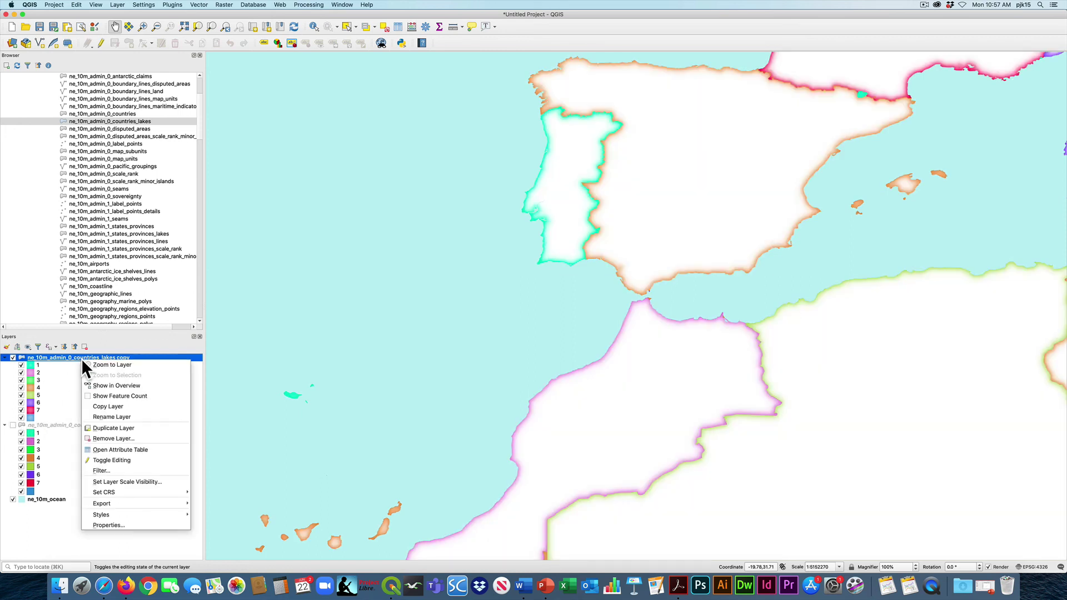
{"action": "left_click", "coordinate": [120, 525]}
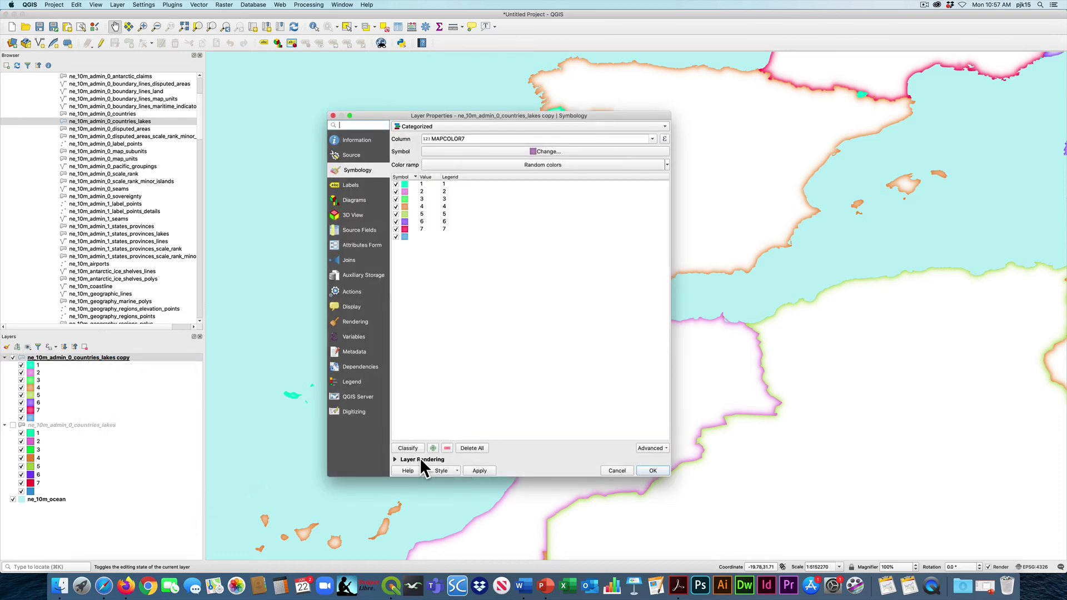
{"action": "left_click", "coordinate": [395, 459]}
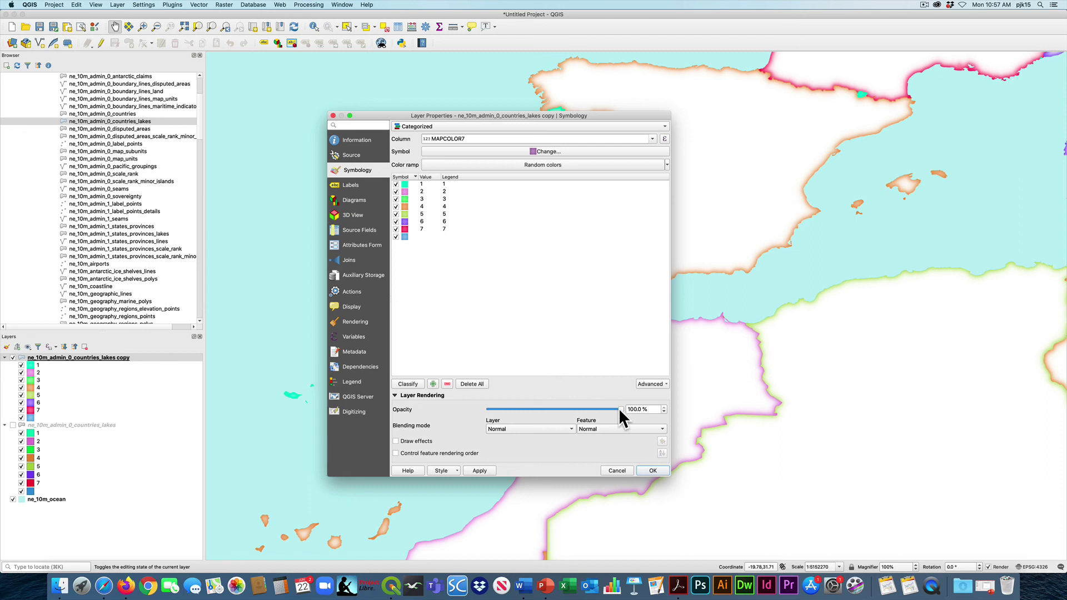
{"action": "left_click_drag", "start_coordinate": [597, 412], "coordinate": [583, 423]}
{"action": "left_click", "coordinate": [649, 473]}
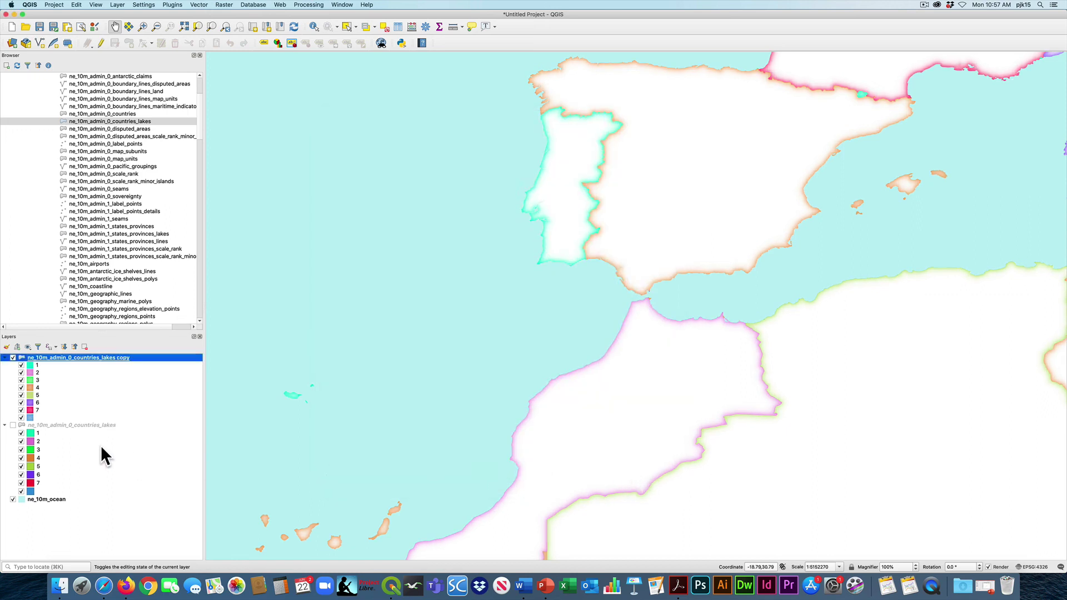
{"action": "left_click", "coordinate": [13, 425]}
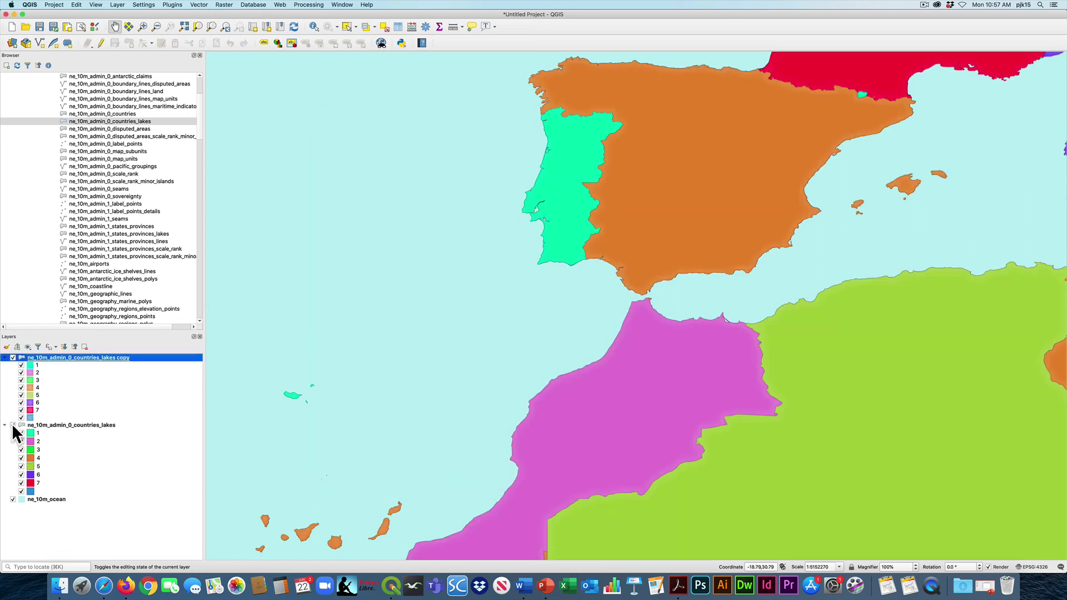
{"action": "left_click", "coordinate": [13, 426]}
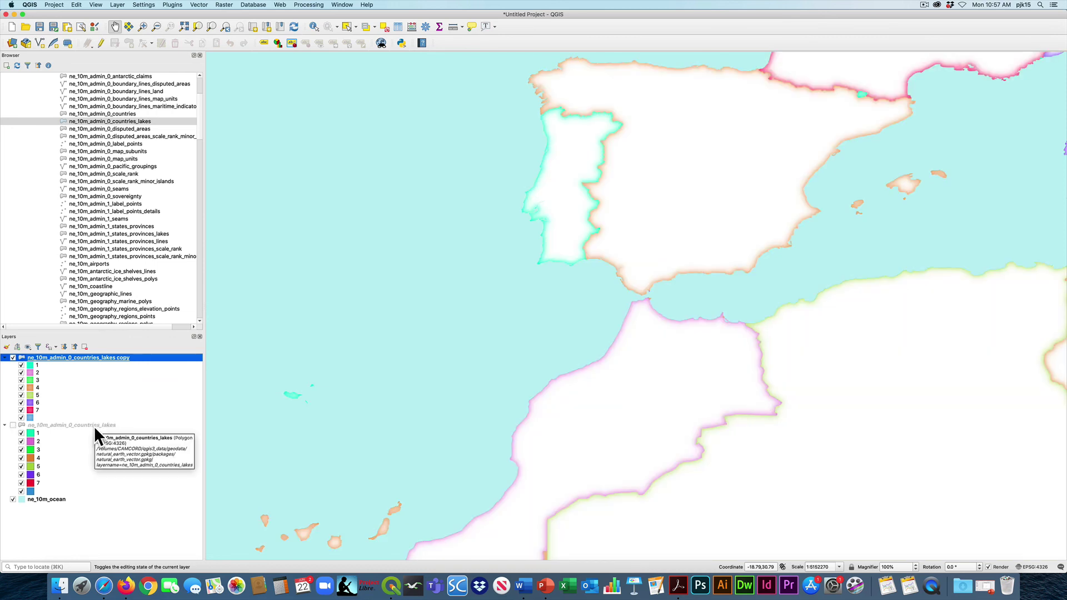
Step: Duplicate the ne_10m_admin_0_countries_lakes copy layer
{"action": "right_click", "coordinate": [74, 360]}
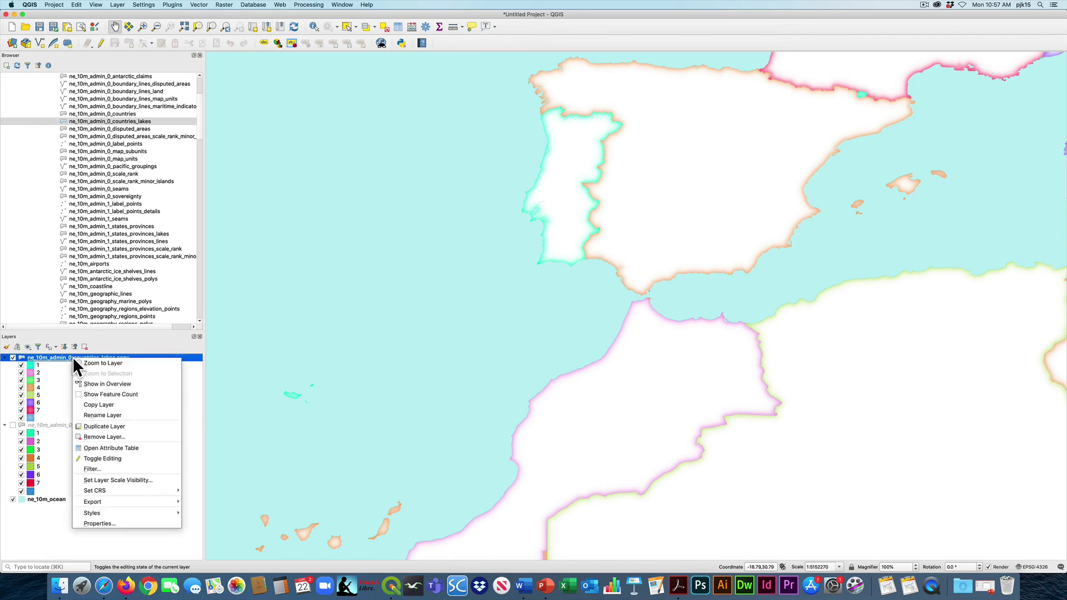
{"action": "left_click", "coordinate": [109, 426]}
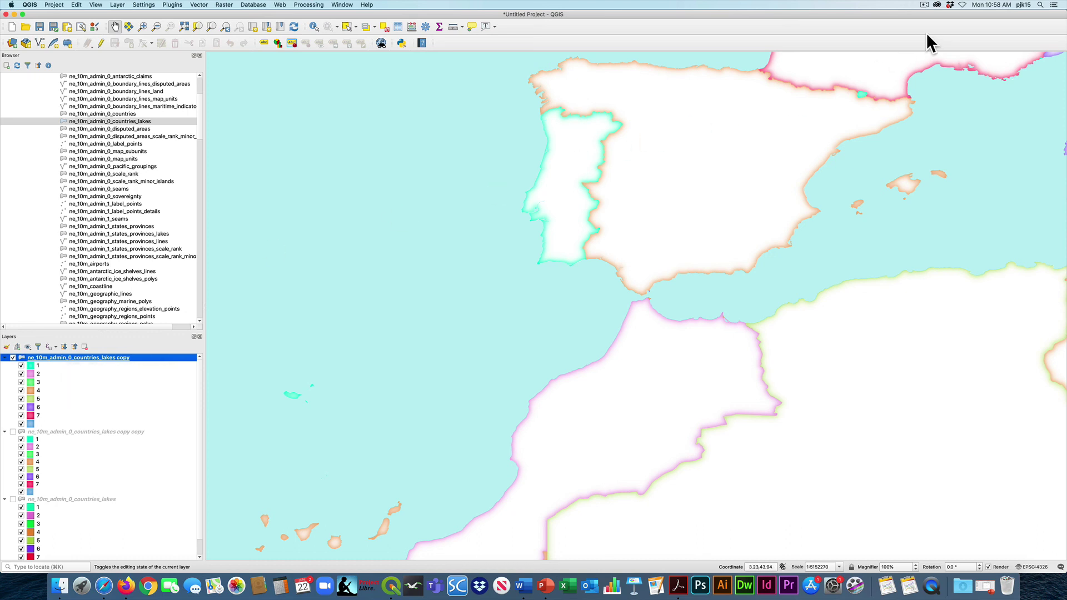
{"action": "left_click", "coordinate": [923, 5]}
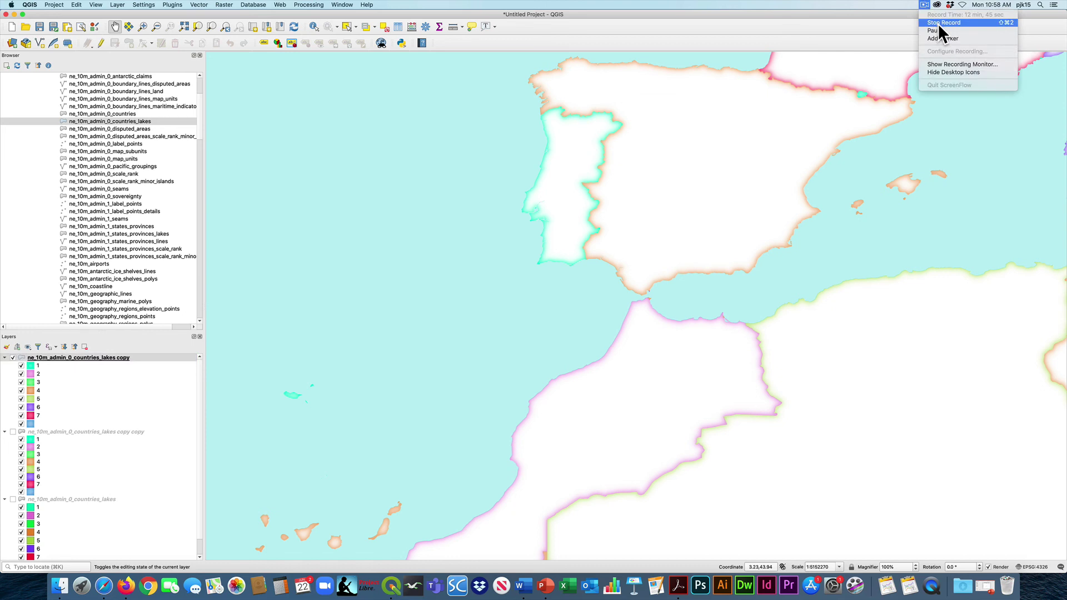